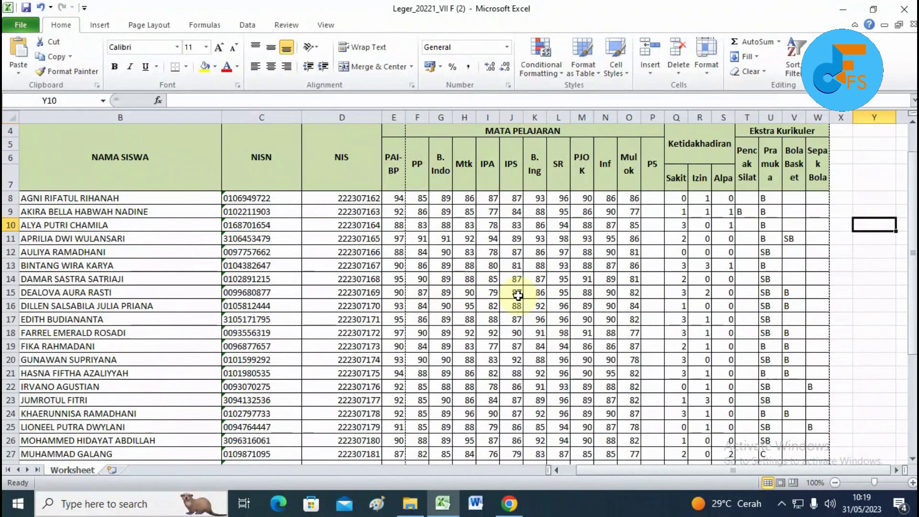
- Open the page setup from the print settings and set the paper size to A4
{"action": "left_click", "coordinate": [27, 27]}
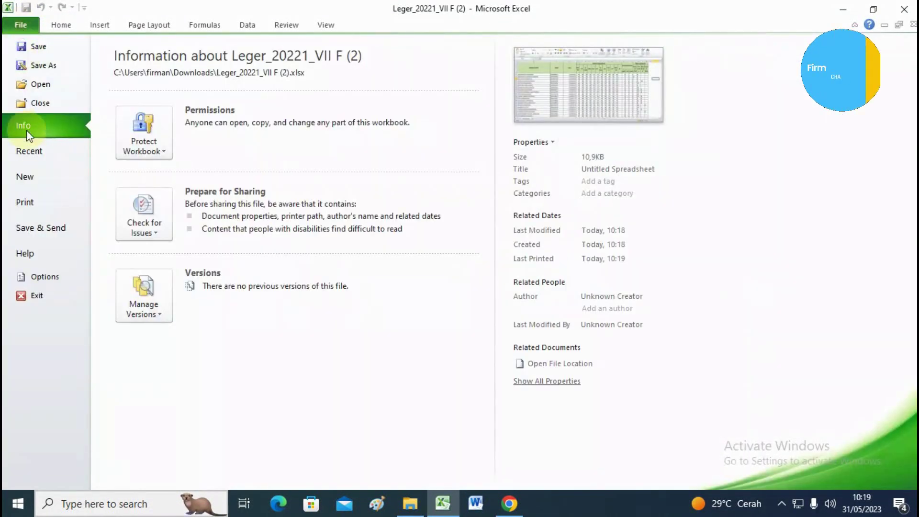
{"action": "left_click", "coordinate": [43, 208]}
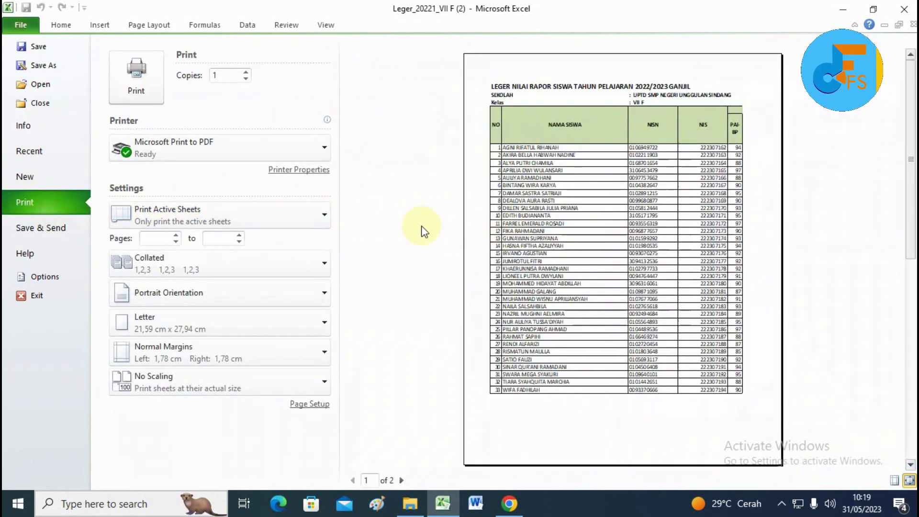
{"action": "left_click", "coordinate": [306, 406]}
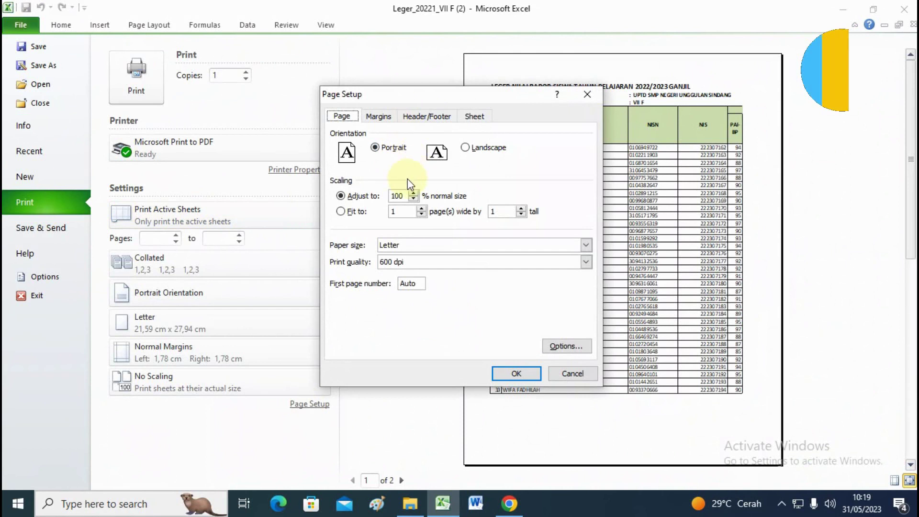
{"action": "left_click", "coordinate": [412, 246]}
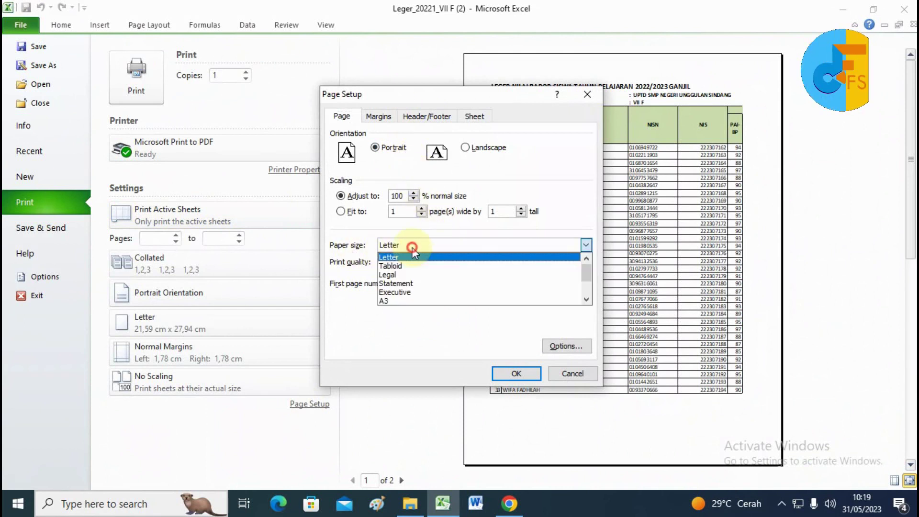
{"action": "scroll", "coordinate": [421, 294], "scroll_direction": "down", "scroll_amount": 1}
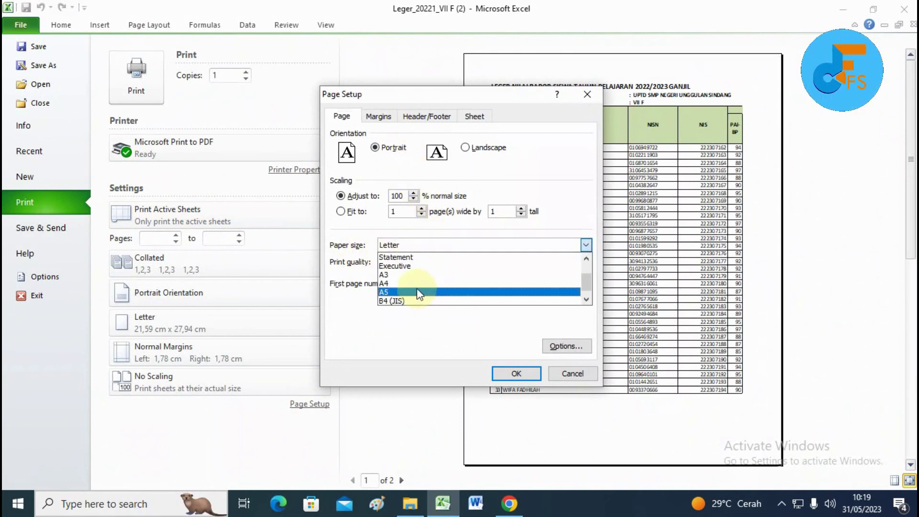
{"action": "left_click", "coordinate": [417, 283]}
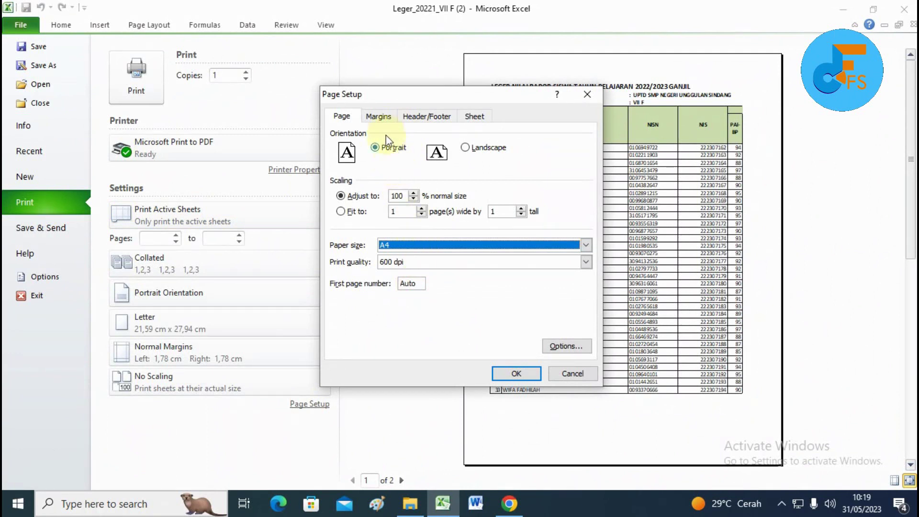
- Set the page orientation to landscape, moving the page setup dialog clear of the print preview
{"action": "left_click", "coordinate": [379, 117]}
{"action": "left_click", "coordinate": [351, 119]}
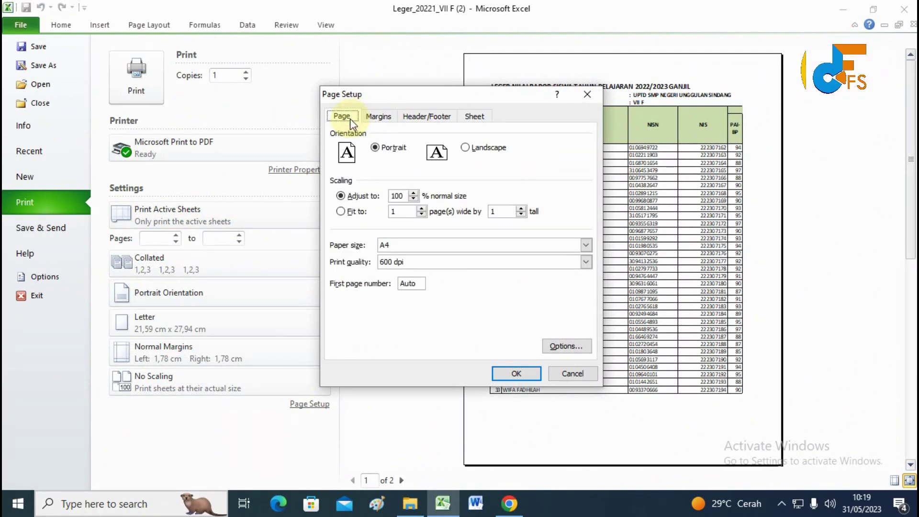
{"action": "left_click_drag", "start_coordinate": [396, 99], "coordinate": [162, 90]}
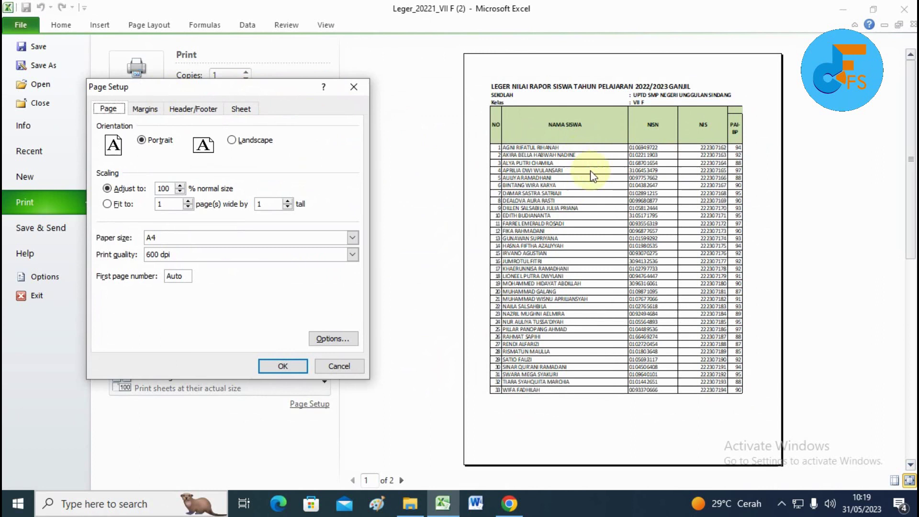
{"action": "left_click", "coordinate": [231, 140]}
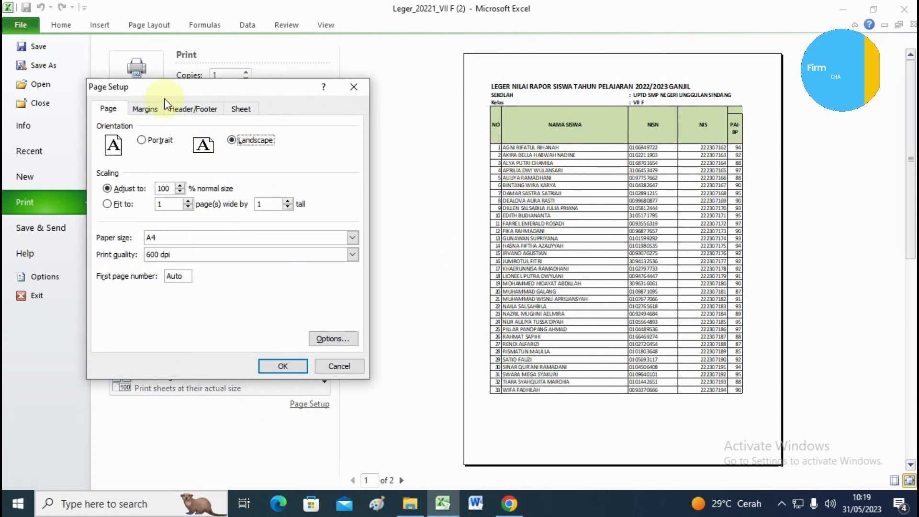
{"action": "left_click_drag", "start_coordinate": [169, 91], "coordinate": [210, 93]}
- Set the top, bottom, left and right page margins to 0,5 cm and apply the page setup
{"action": "left_click", "coordinate": [186, 109]}
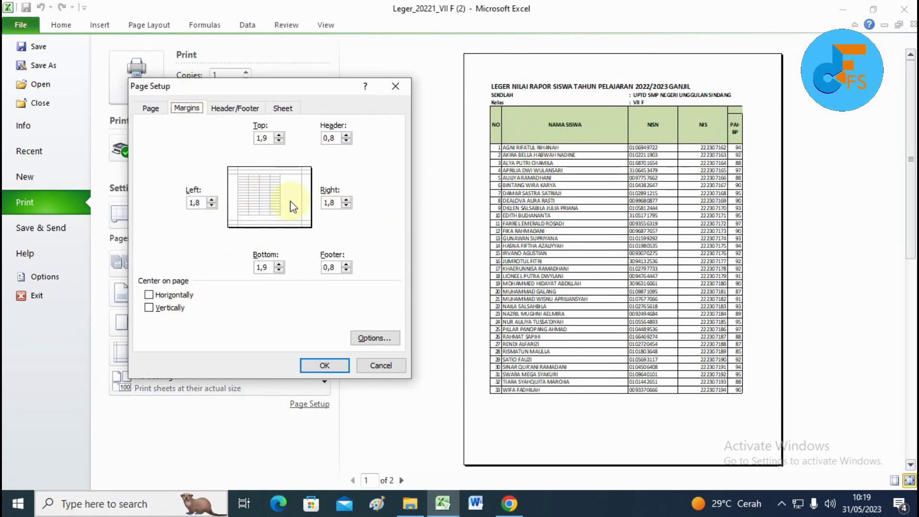
{"action": "left_click", "coordinate": [279, 136]}
{"action": "left_click", "coordinate": [212, 205]}
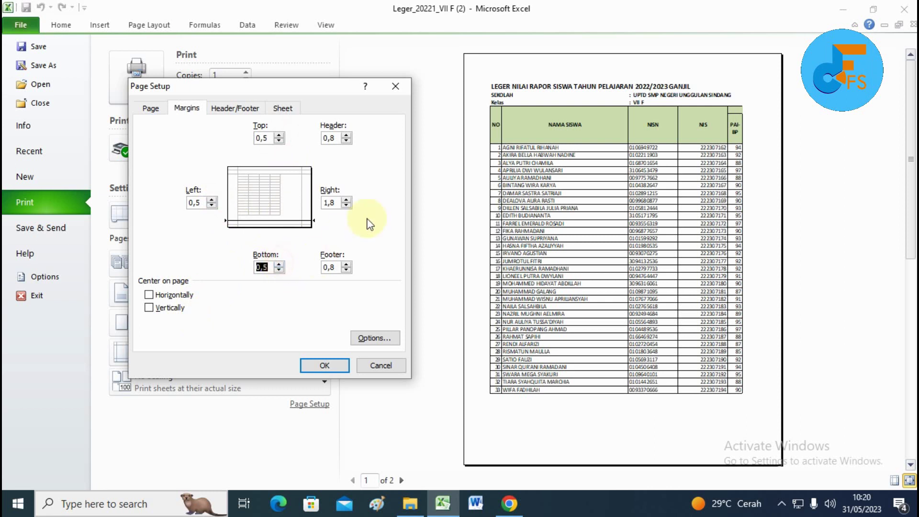
{"action": "left_click", "coordinate": [346, 205]}
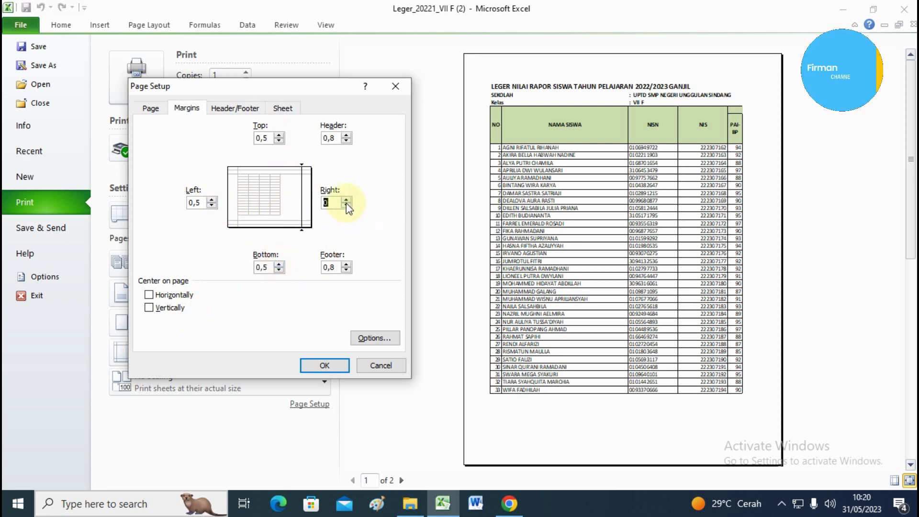
{"action": "left_click", "coordinate": [325, 365]}
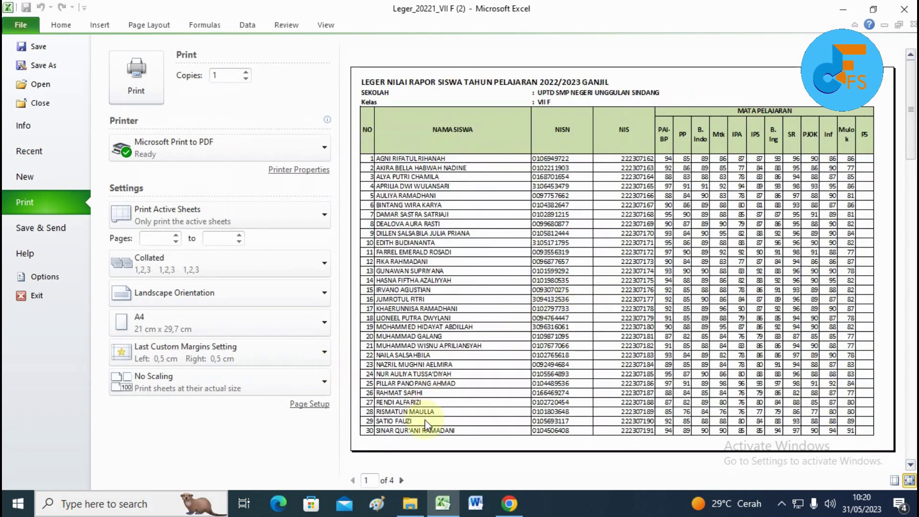
- Look through the print preview pages to see which rows and columns spill over, and return to the worksheet
{"action": "left_click", "coordinate": [401, 481]}
{"action": "left_click", "coordinate": [402, 481]}
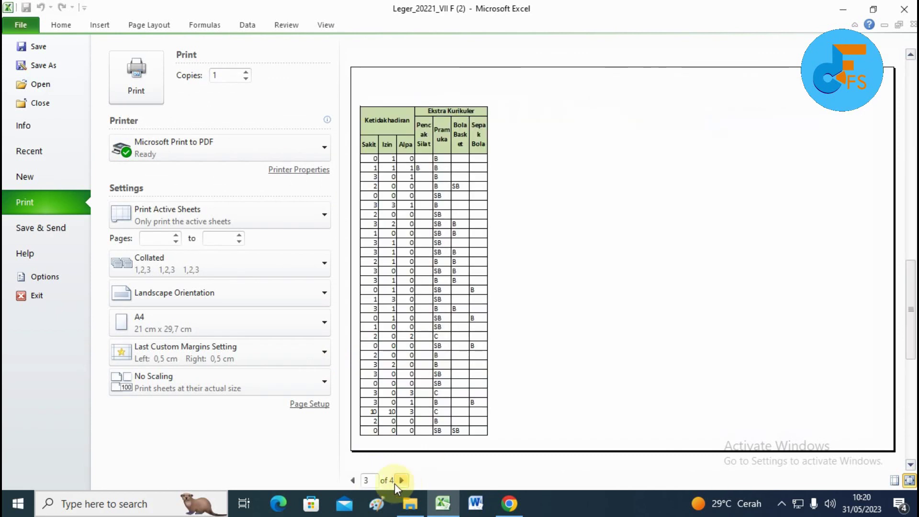
{"action": "left_click", "coordinate": [355, 481]}
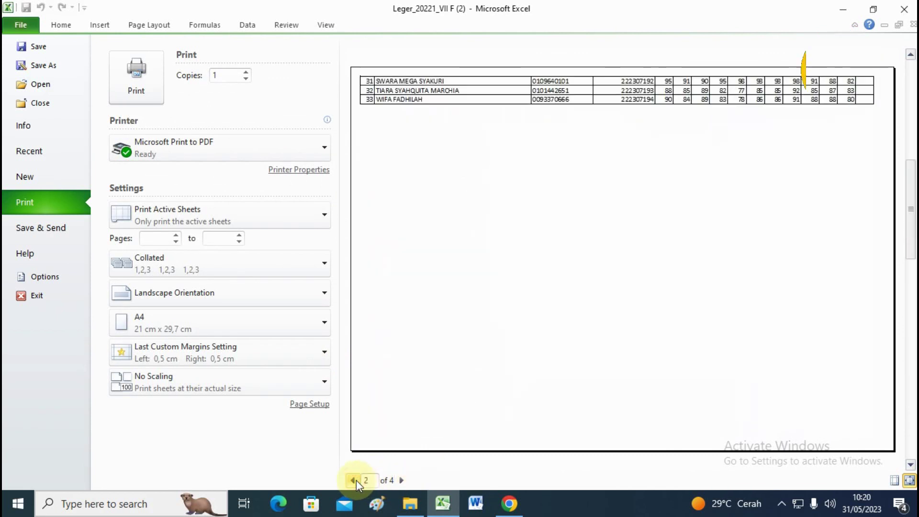
{"action": "left_click", "coordinate": [400, 480]}
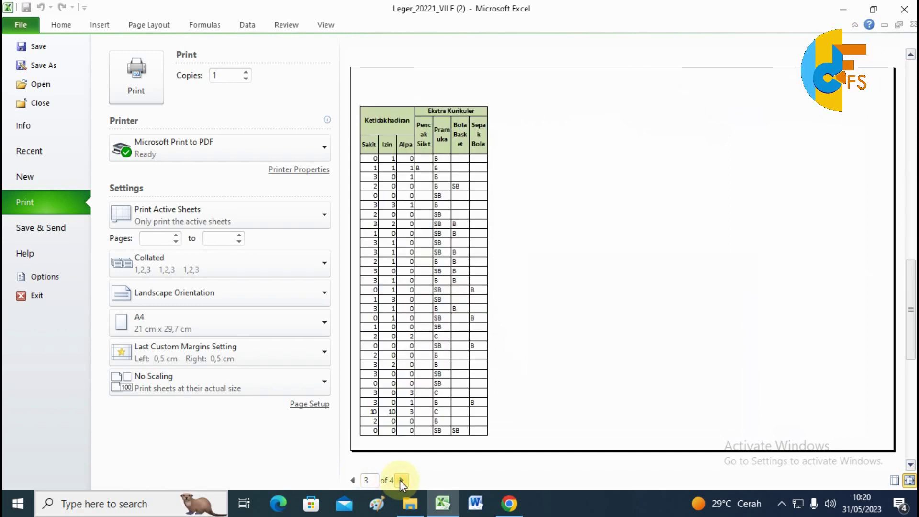
{"action": "left_click", "coordinate": [401, 481]}
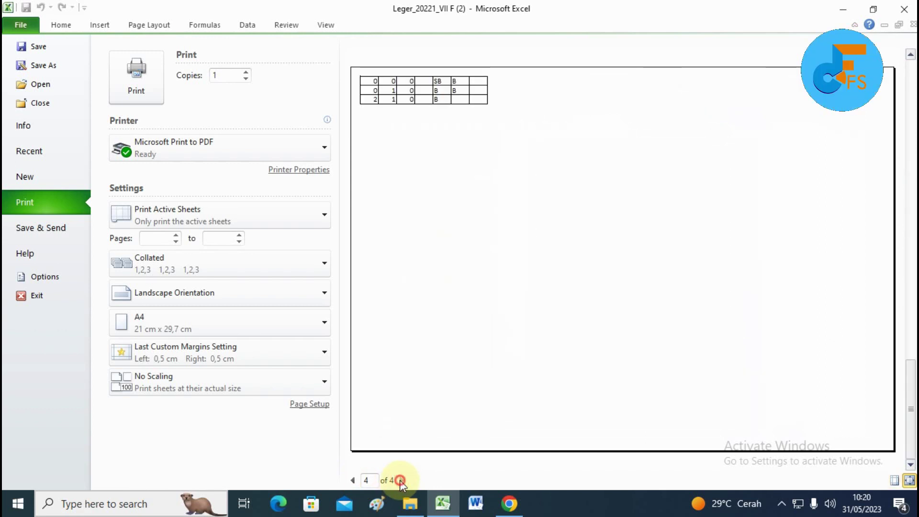
{"action": "left_click", "coordinate": [357, 481]}
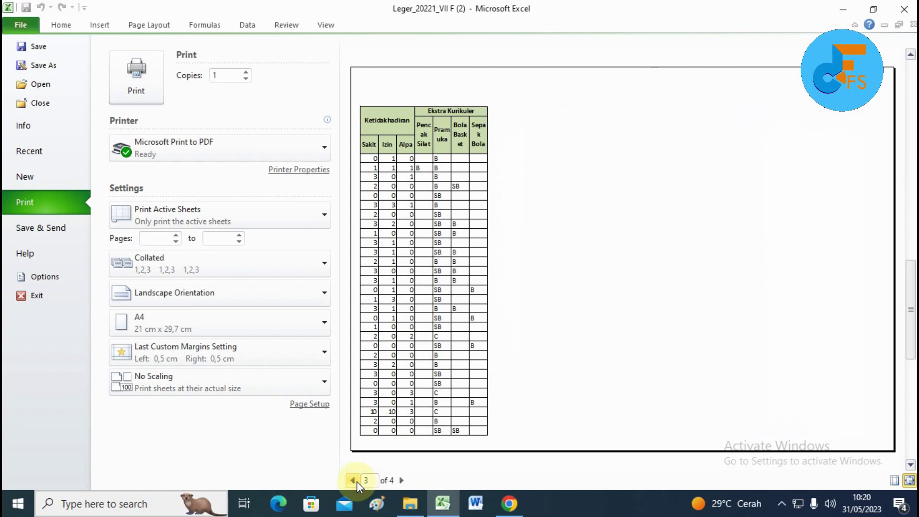
{"action": "left_click", "coordinate": [357, 481]}
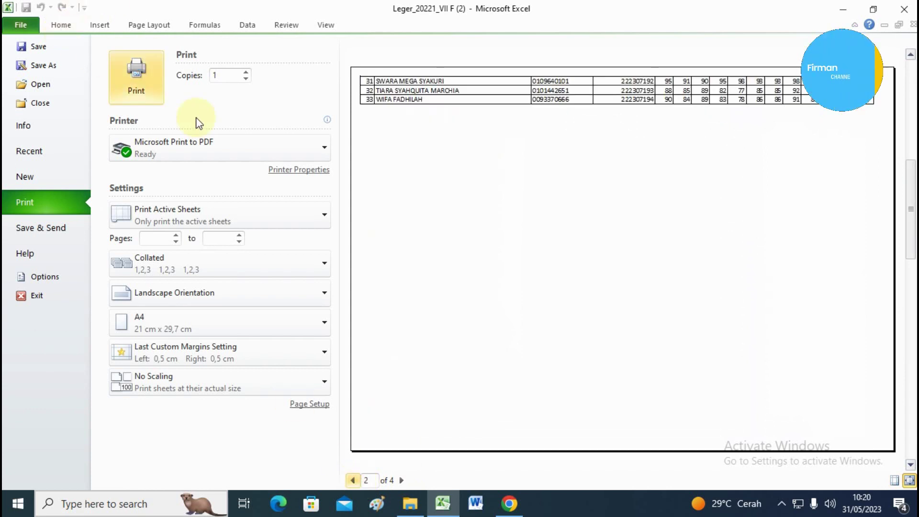
{"action": "left_click", "coordinate": [61, 24]}
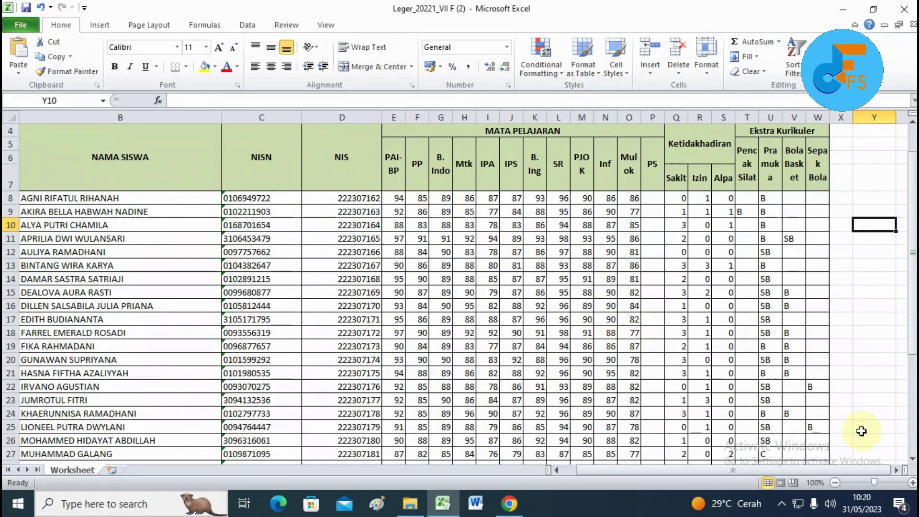
- Narrow the NAMA SISWA, NISN and NIS columns so they fit closely around their contents
{"action": "left_click", "coordinate": [834, 484]}
{"action": "left_click", "coordinate": [834, 485]}
{"action": "left_click", "coordinate": [834, 484]}
{"action": "left_click", "coordinate": [834, 484]}
{"action": "left_click", "coordinate": [834, 484]}
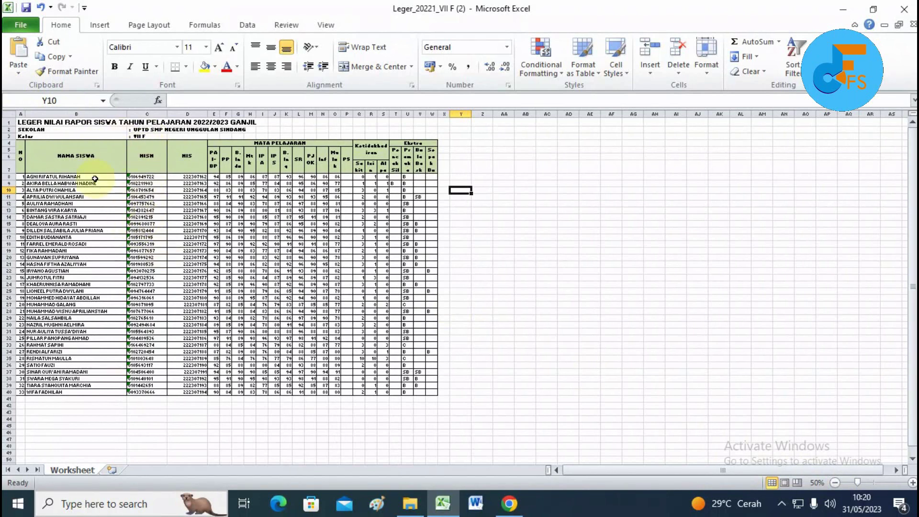
{"action": "left_click_drag", "start_coordinate": [128, 112], "coordinate": [170, 113]}
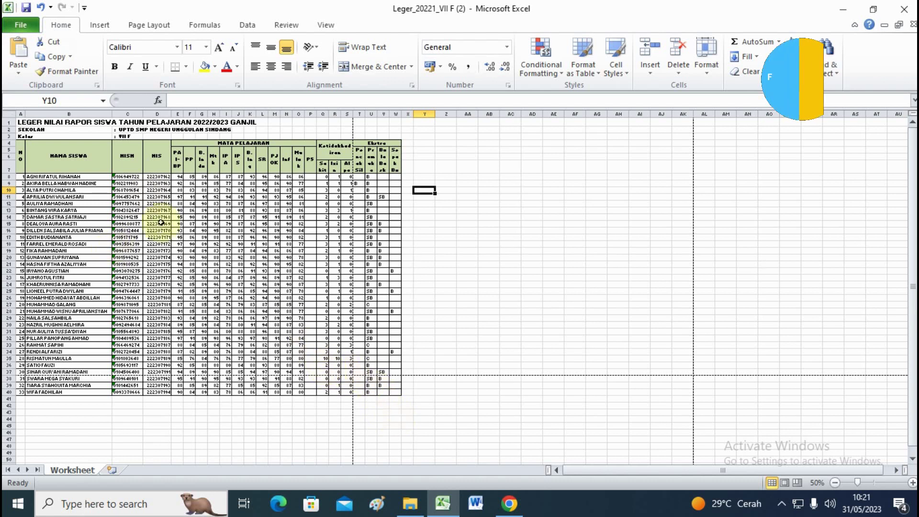
{"action": "left_click", "coordinate": [169, 114]}
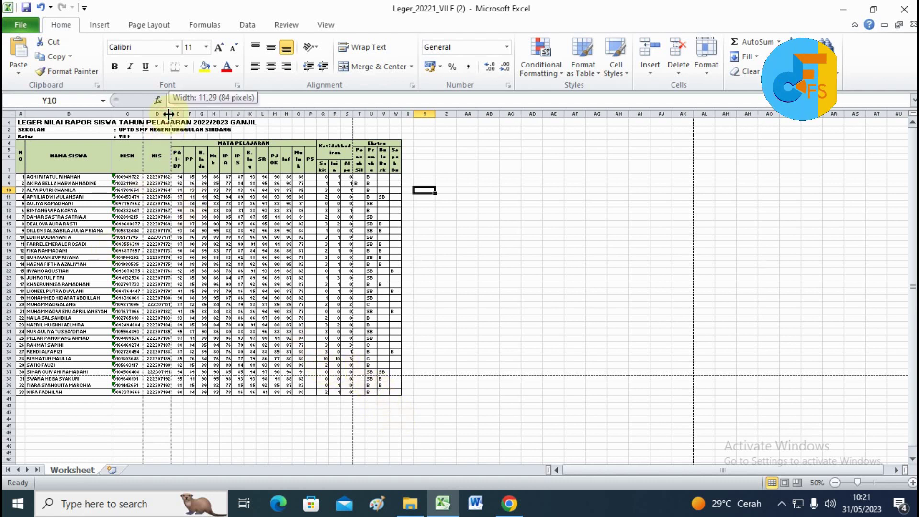
{"action": "left_click_drag", "start_coordinate": [169, 115], "coordinate": [166, 116]}
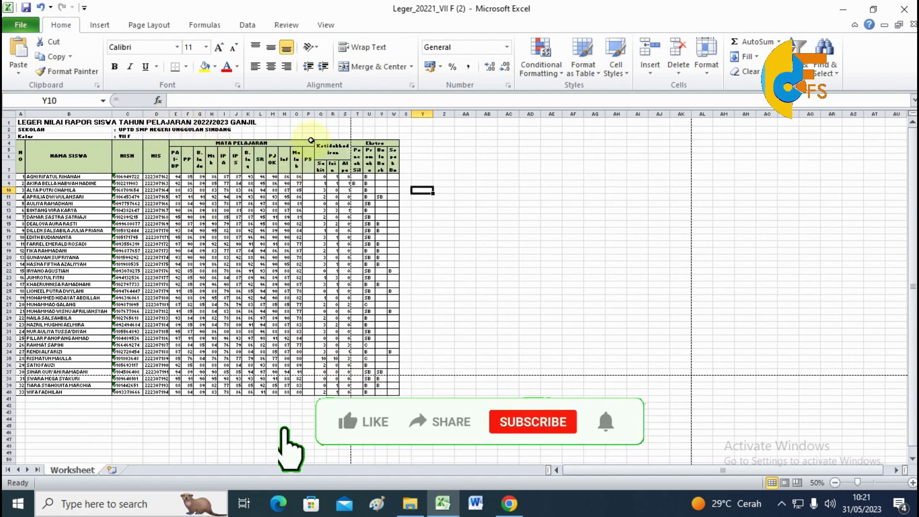
- Narrow the PAI-BP column (E) to a width of about 2,86
{"action": "scroll", "coordinate": [359, 256], "scroll_direction": "up", "scroll_amount": 4}
{"action": "scroll", "coordinate": [446, 340], "scroll_direction": "up", "scroll_amount": 3}
{"action": "scroll", "coordinate": [450, 345], "scroll_direction": "down", "scroll_amount": 3}
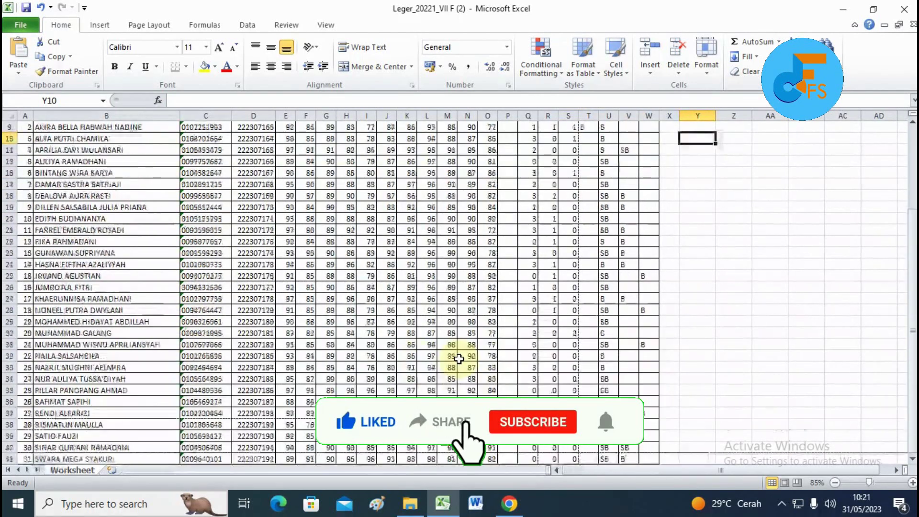
{"action": "scroll", "coordinate": [459, 358], "scroll_direction": "up", "scroll_amount": 3}
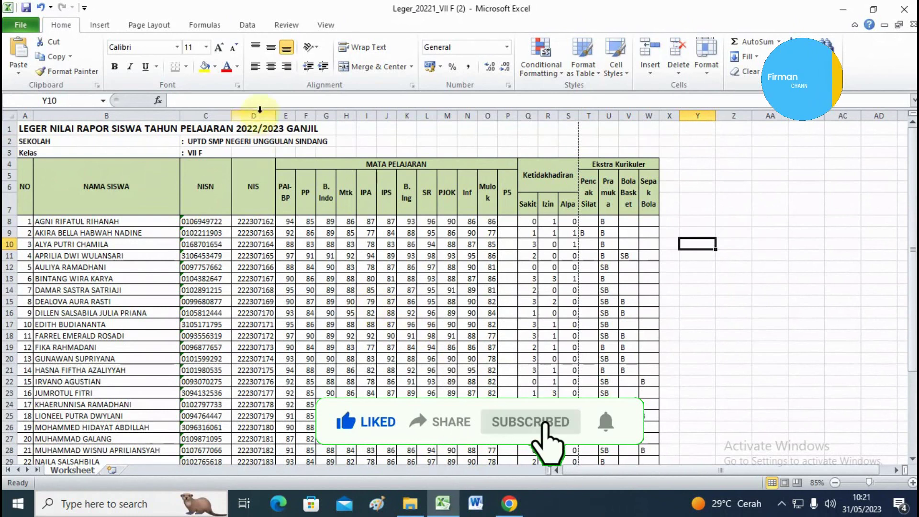
{"action": "left_click", "coordinate": [285, 115]}
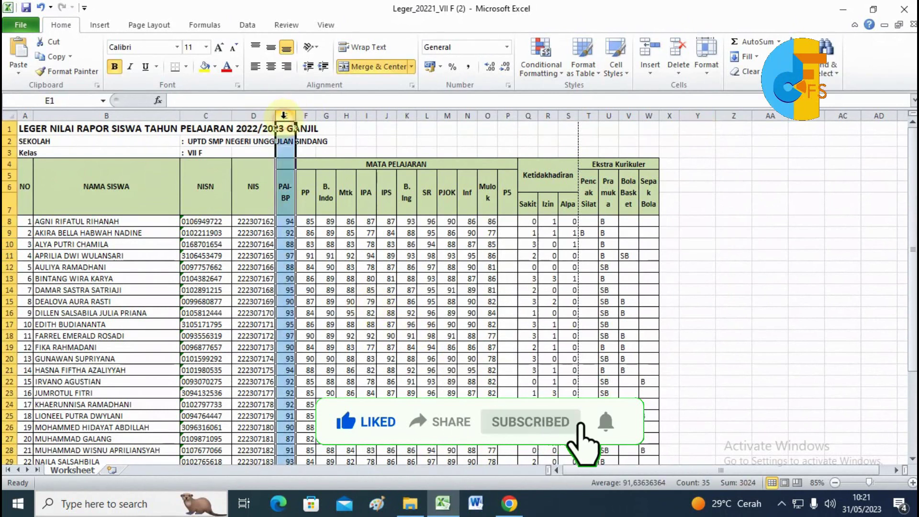
{"action": "left_click", "coordinate": [288, 222]}
{"action": "left_click_drag", "start_coordinate": [295, 116], "coordinate": [289, 114]}
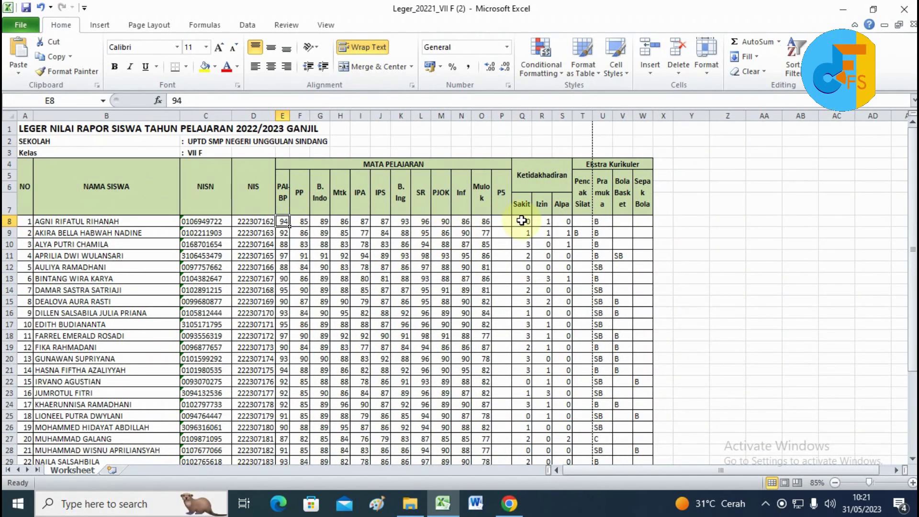
- Check the exact column width of the PAI-BP column without changing it
{"action": "left_click", "coordinate": [281, 115]}
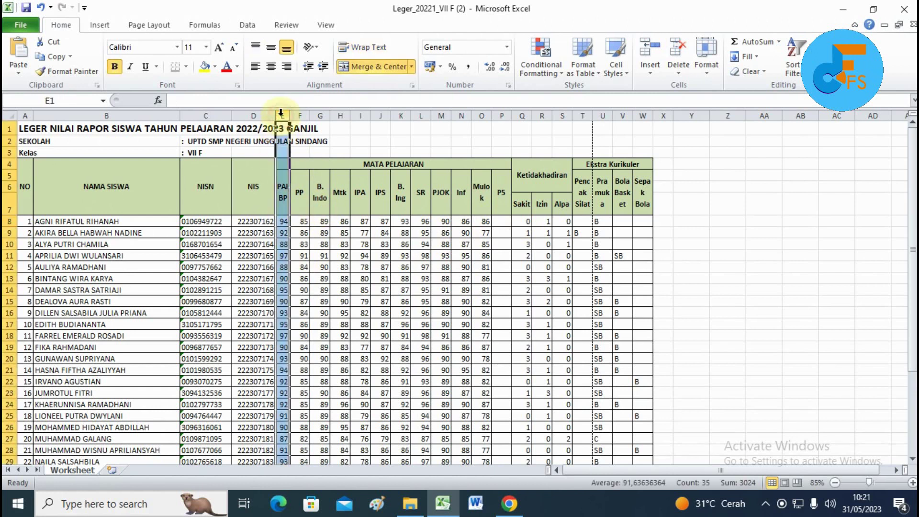
{"action": "right_click", "coordinate": [281, 115]}
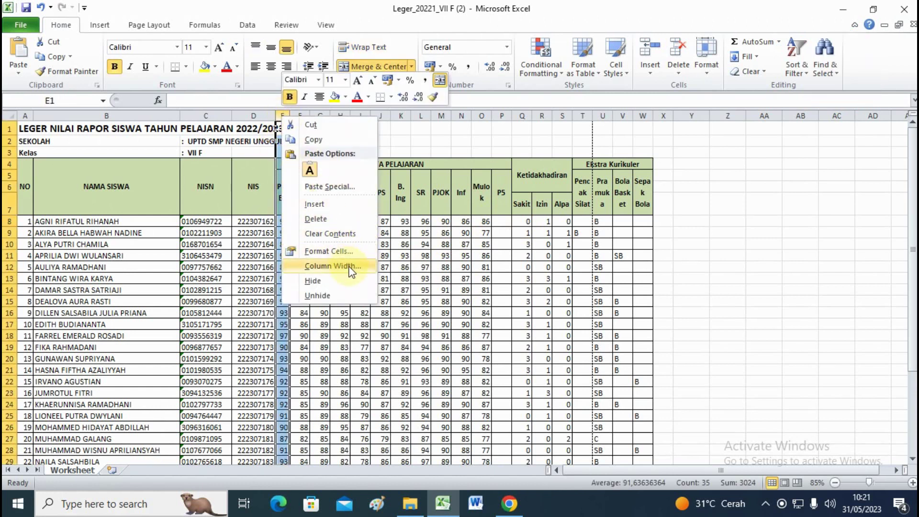
{"action": "left_click", "coordinate": [355, 266]}
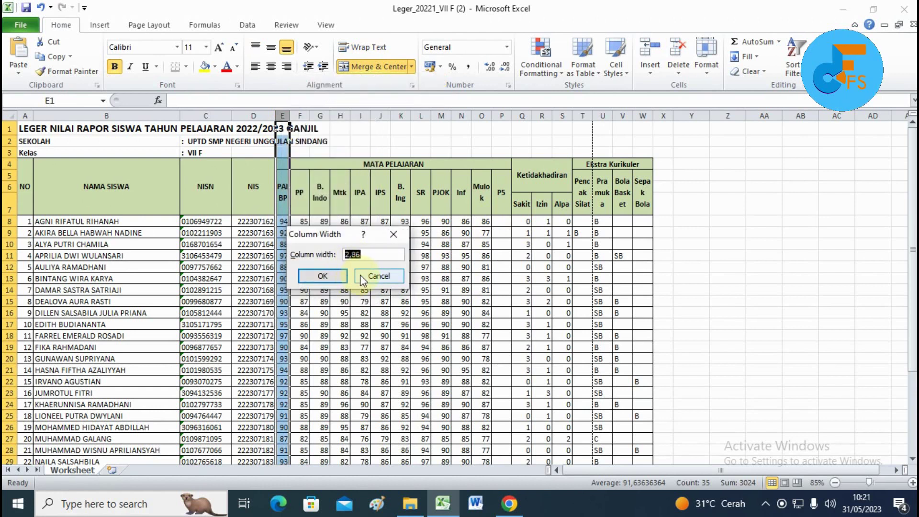
{"action": "left_click", "coordinate": [379, 277]}
- Set the width of columns E through S, from PAI-BP to Alpa, to 2,86
{"action": "left_click_drag", "start_coordinate": [282, 116], "coordinate": [560, 128]}
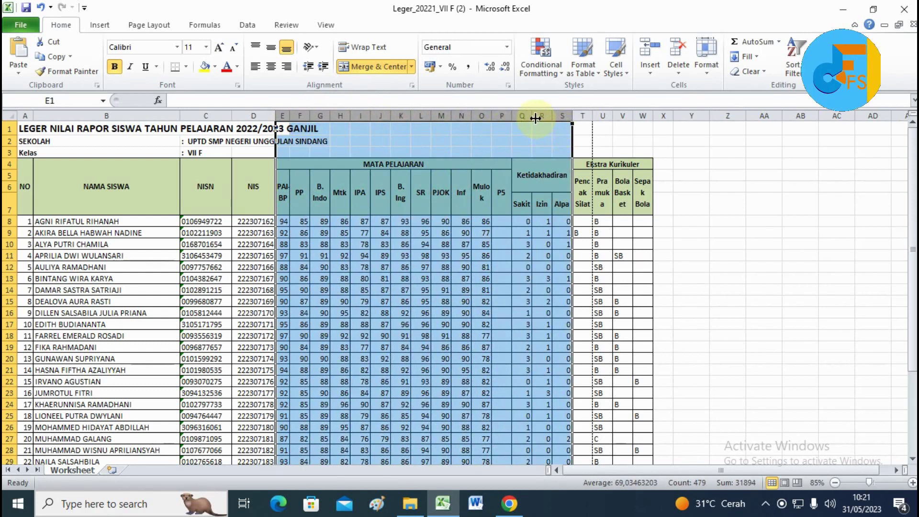
{"action": "right_click", "coordinate": [520, 116]}
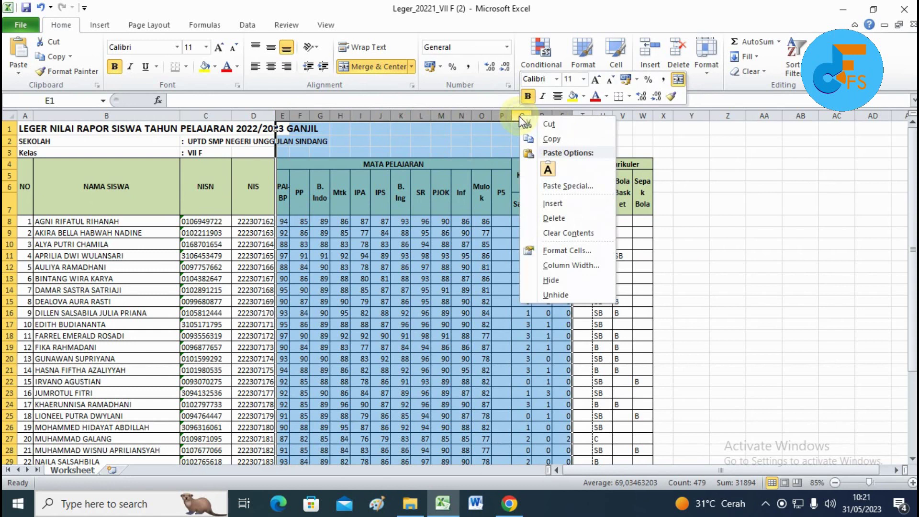
{"action": "left_click", "coordinate": [574, 266]}
{"action": "type", "text": "2,86"}
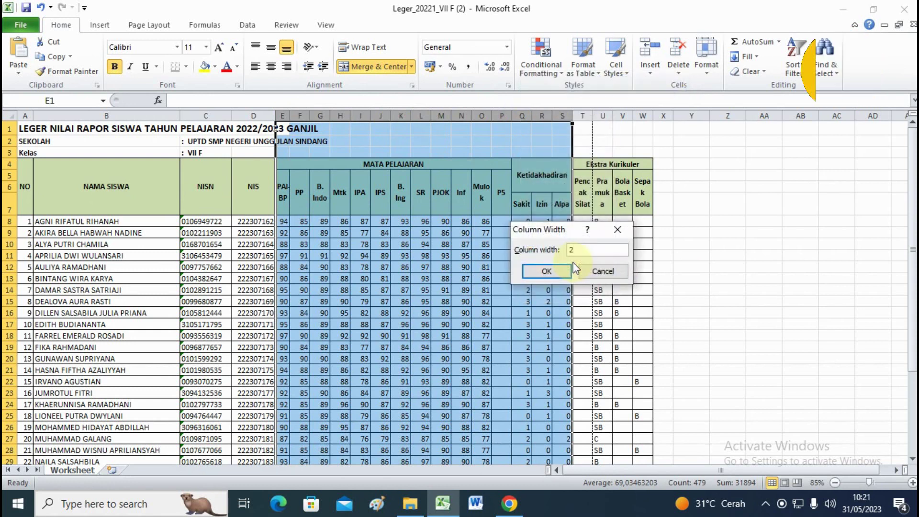
{"action": "left_click", "coordinate": [546, 271]}
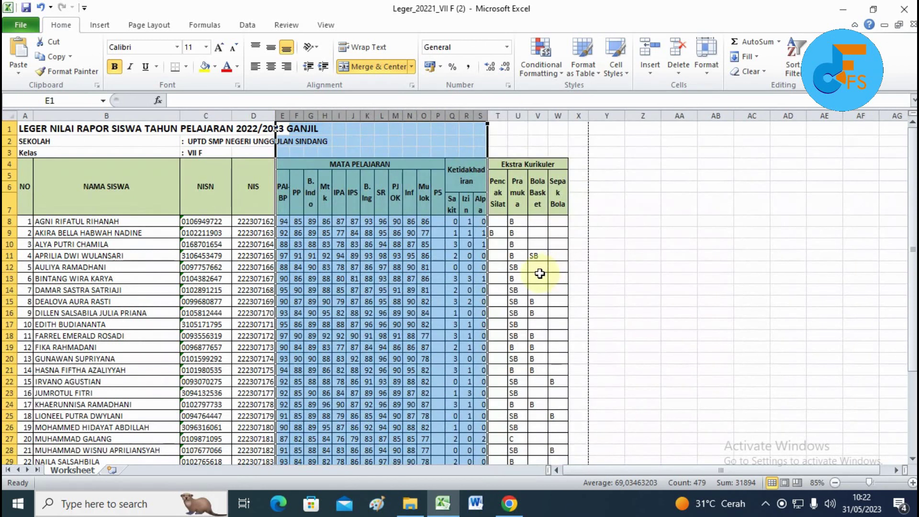
- Check where the page break cuts the ledger table and view both pages in the print preview
{"action": "scroll", "coordinate": [457, 290], "scroll_direction": "down", "scroll_amount": 6}
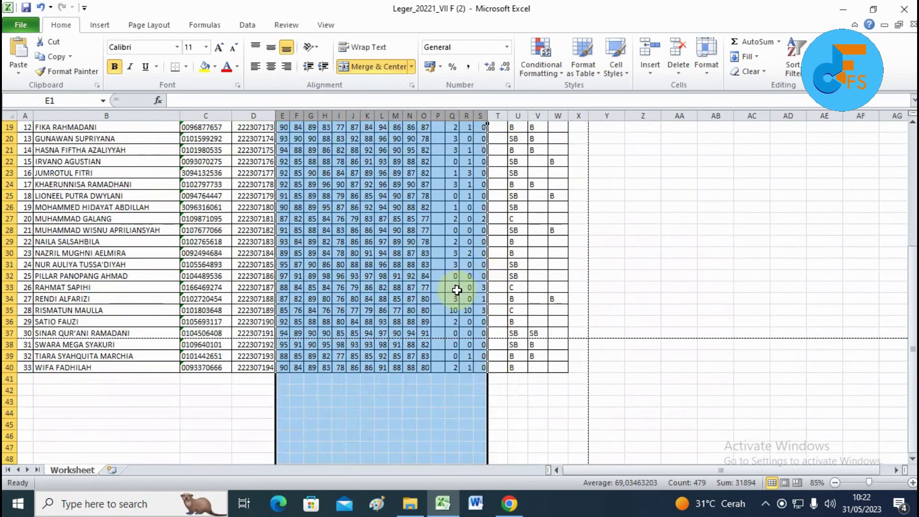
{"action": "scroll", "coordinate": [443, 335], "scroll_direction": "up", "scroll_amount": 2}
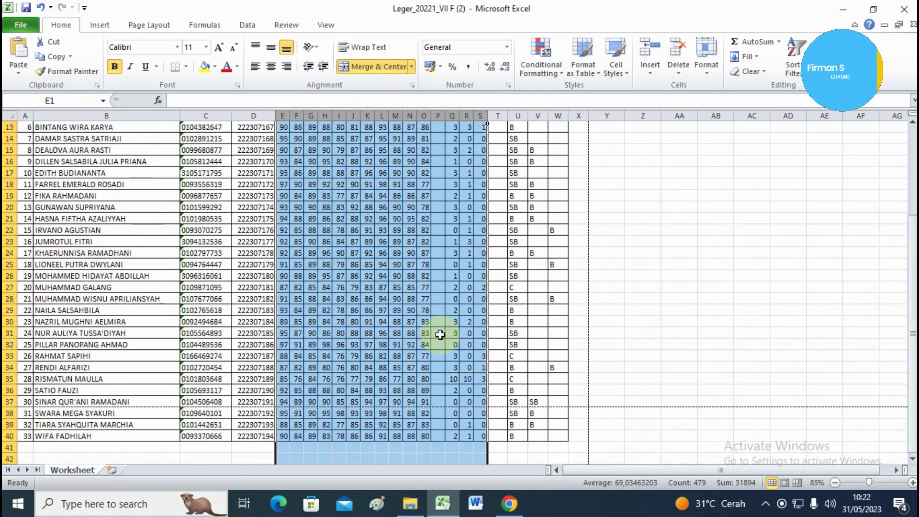
{"action": "scroll", "coordinate": [596, 316], "scroll_direction": "up", "scroll_amount": 4}
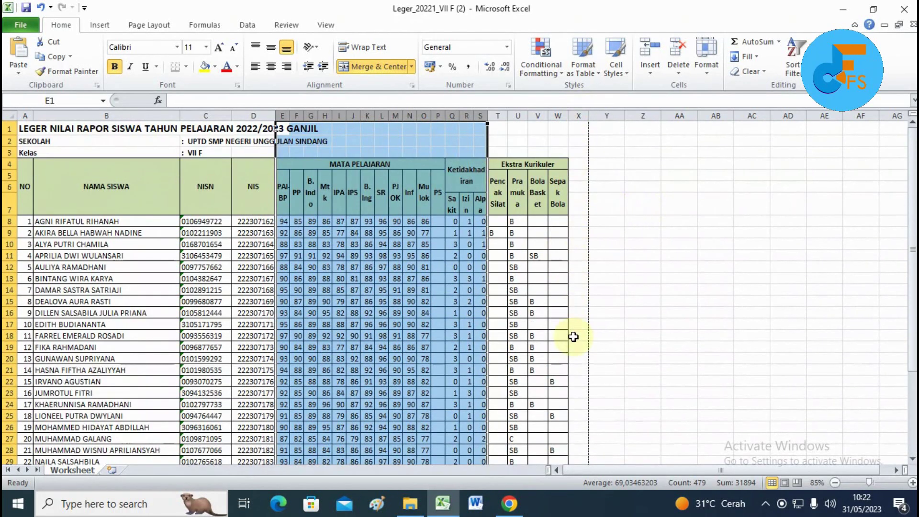
{"action": "scroll", "coordinate": [574, 337], "scroll_direction": "down", "scroll_amount": 5}
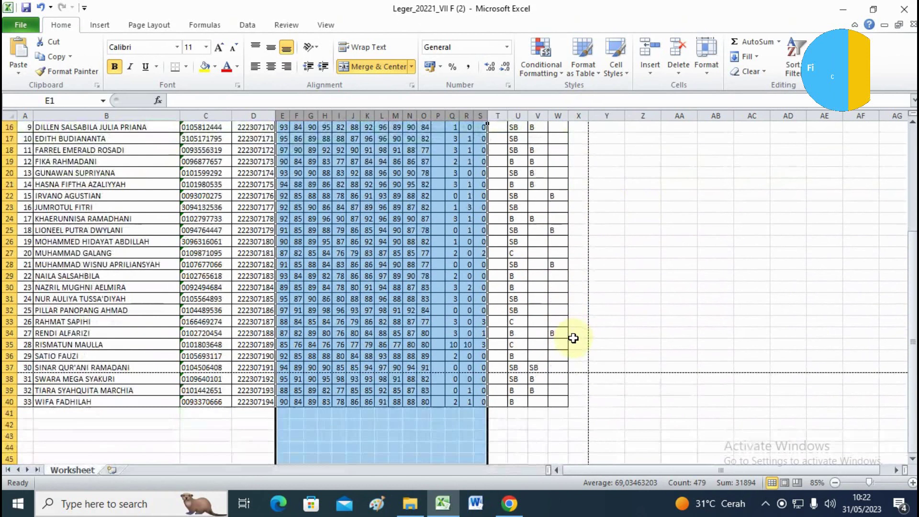
{"action": "left_click", "coordinate": [627, 321]}
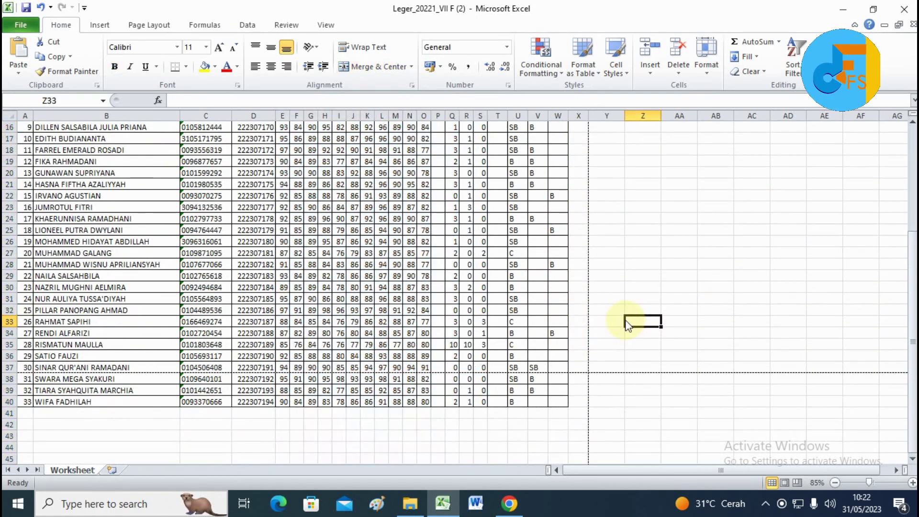
{"action": "key", "text": "ctrl+p"}
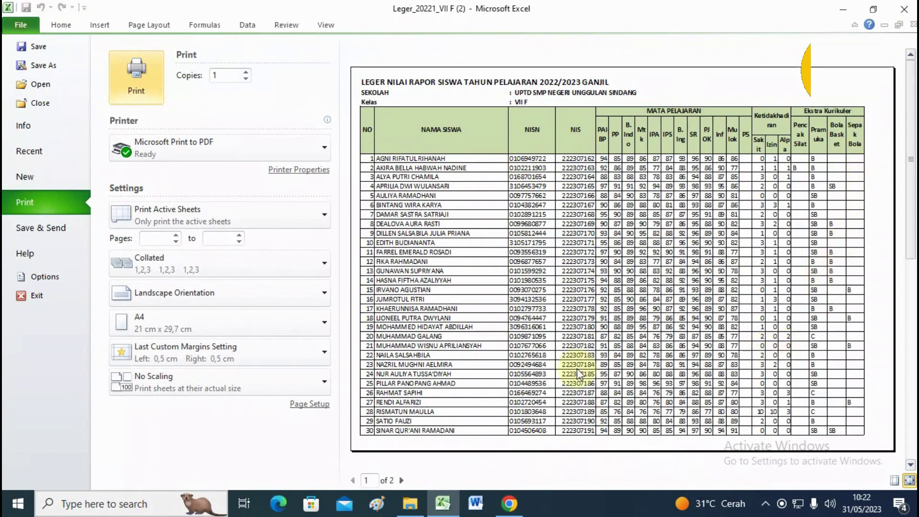
{"action": "left_click", "coordinate": [402, 481]}
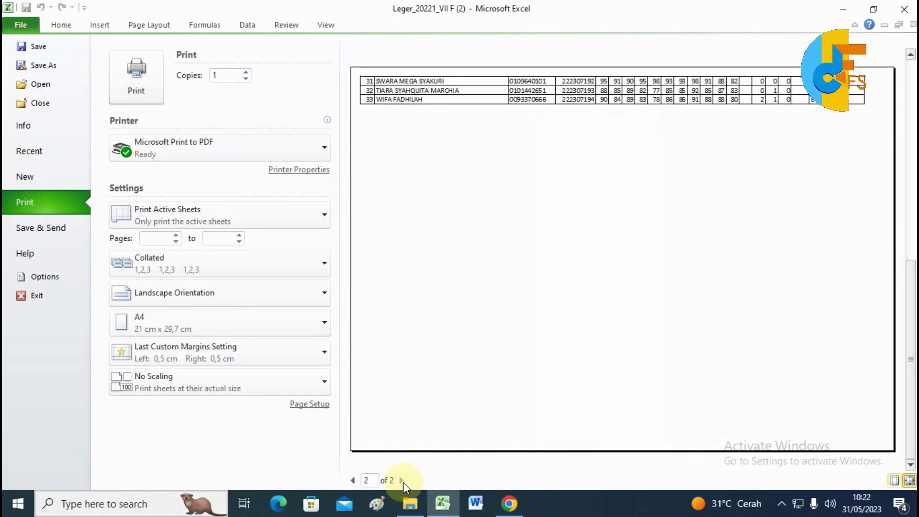
{"action": "left_click", "coordinate": [355, 481]}
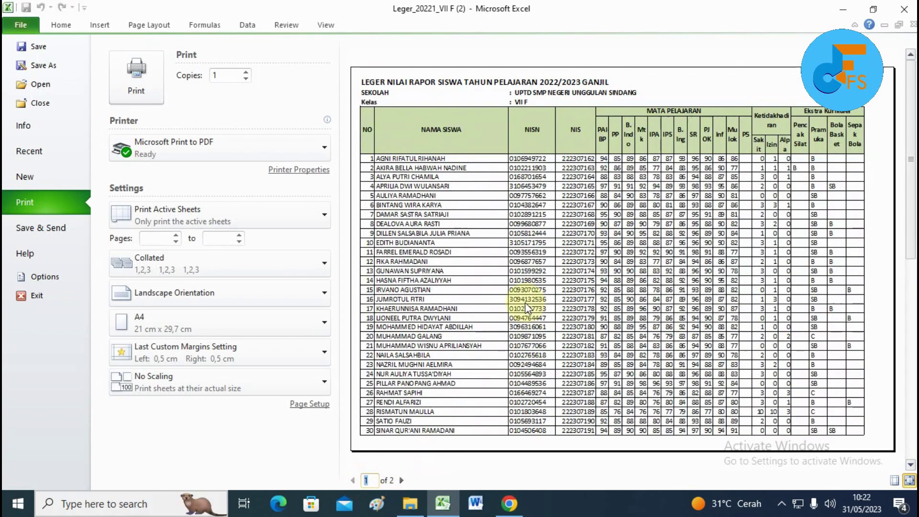
{"action": "left_click", "coordinate": [403, 481]}
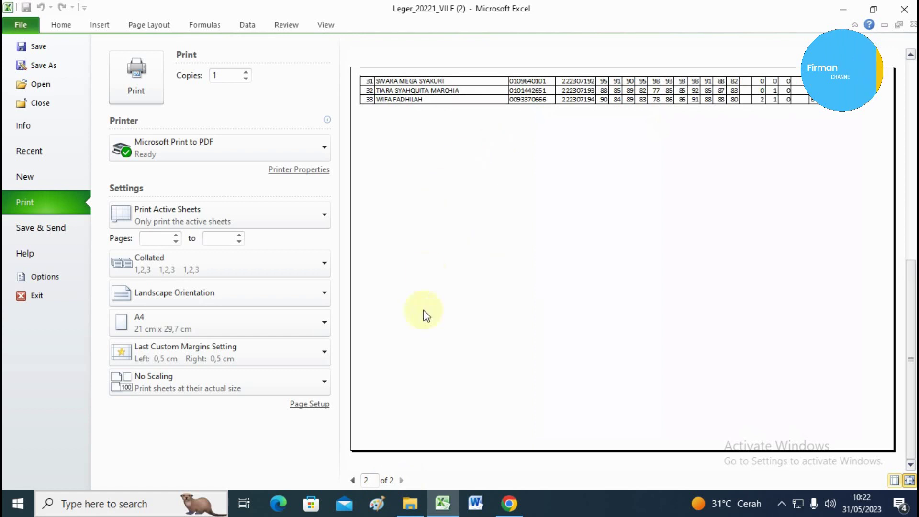
{"action": "left_click", "coordinate": [353, 480]}
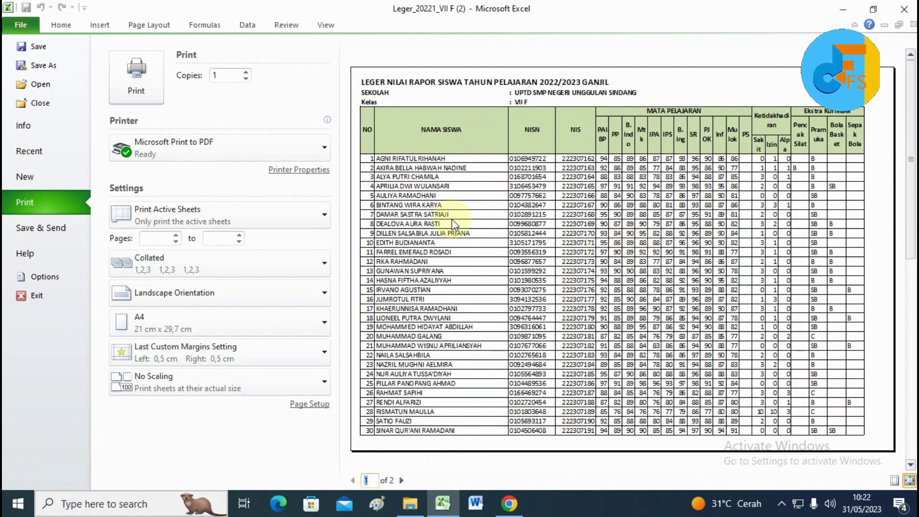
{"action": "left_click", "coordinate": [62, 26]}
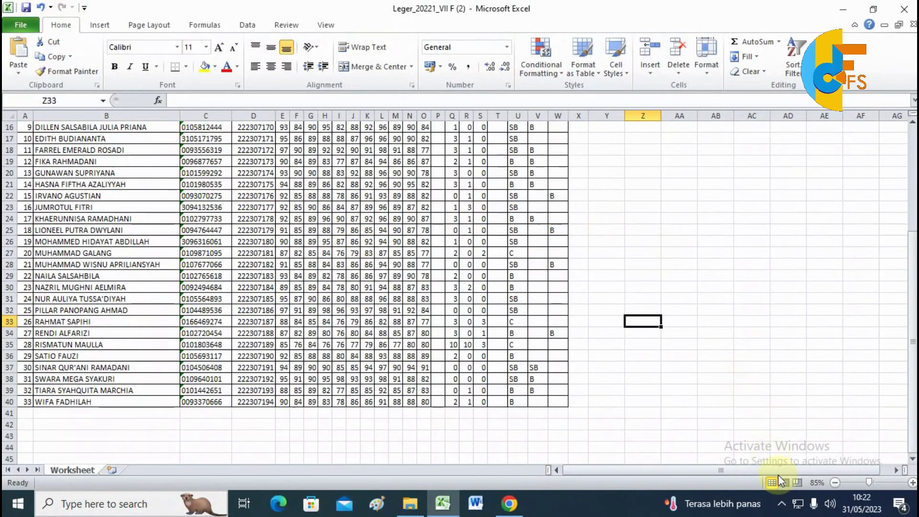
- In Page Break Preview, move the horizontal break below row 37 down to the table's end at row 40 and preview the printout
{"action": "left_click", "coordinate": [797, 483]}
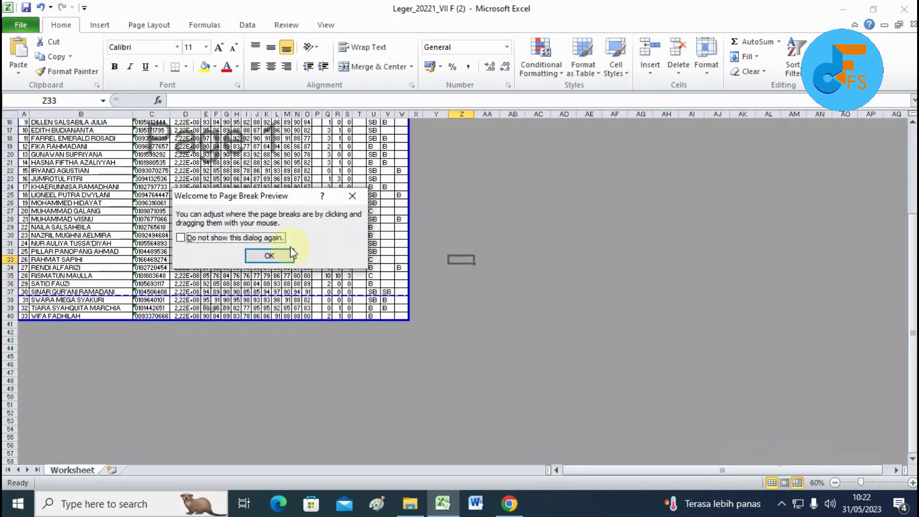
{"action": "left_click", "coordinate": [271, 238]}
{"action": "left_click", "coordinate": [269, 256]}
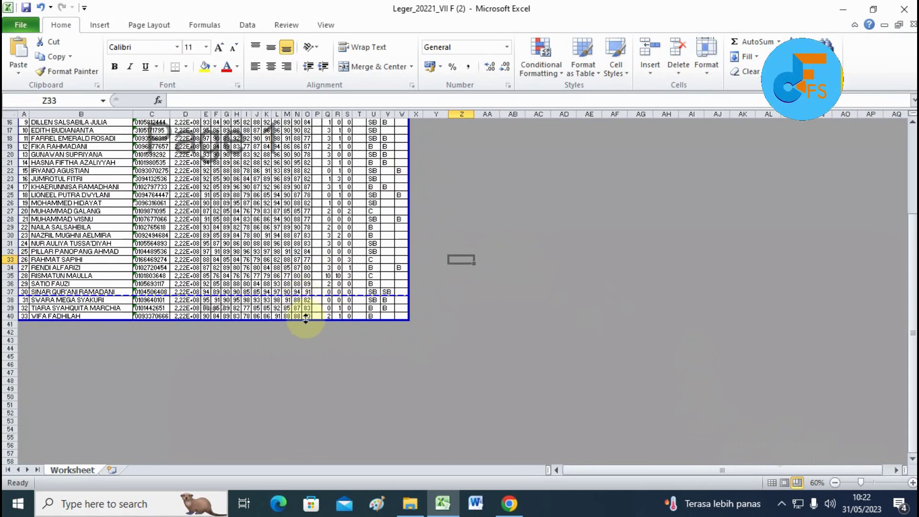
{"action": "left_click_drag", "start_coordinate": [306, 318], "coordinate": [305, 317]}
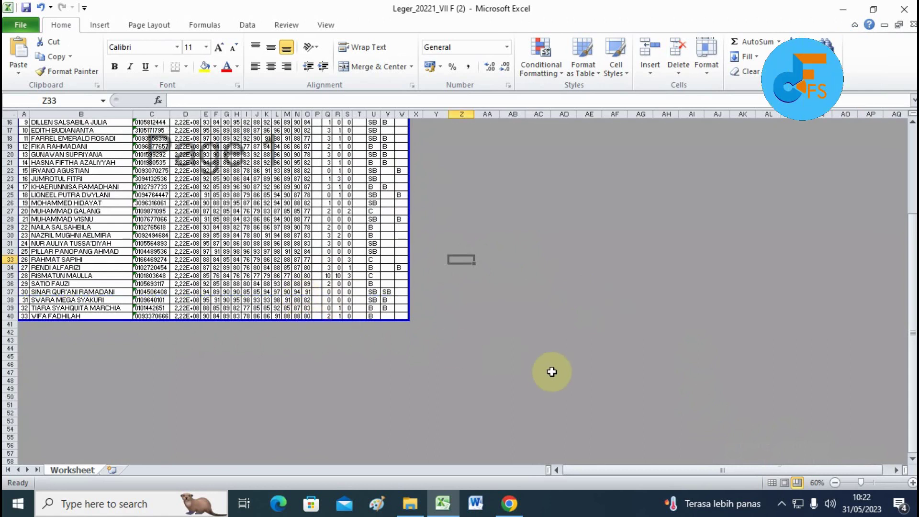
{"action": "key", "text": "ctrl+p"}
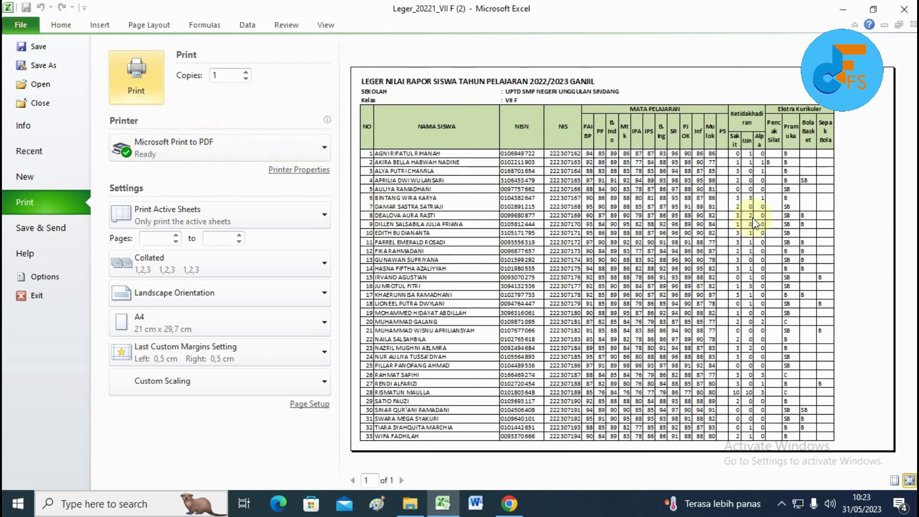
{"action": "left_click", "coordinate": [65, 26]}
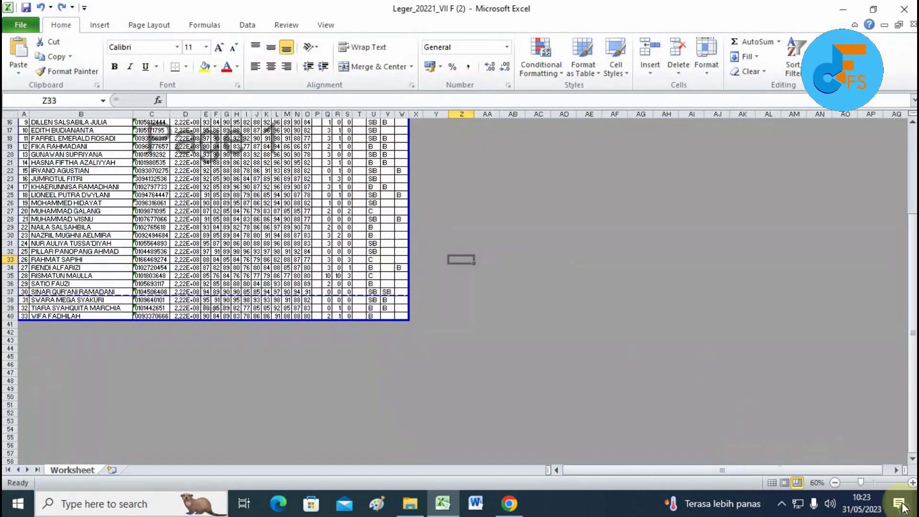
- Compare the two ledger pages in the print preview, then return the sheet to Normal view
{"action": "key", "text": "ctrl+p"}
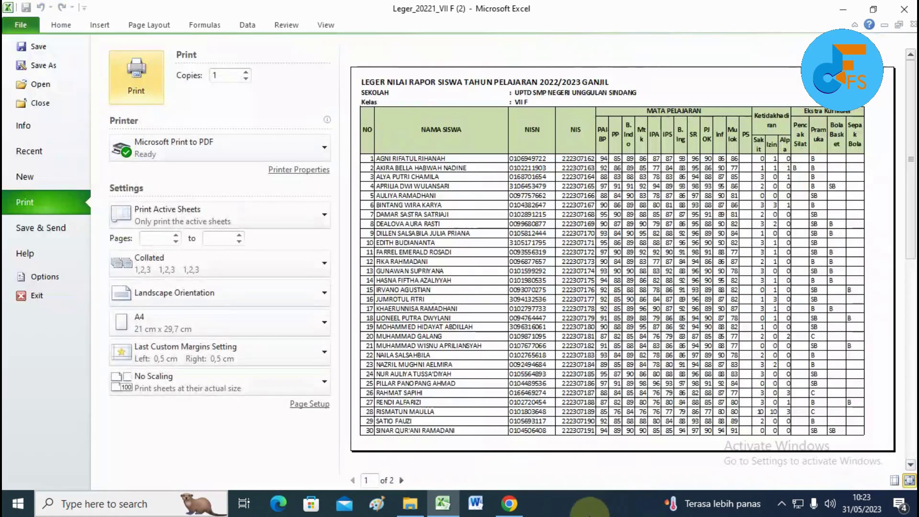
{"action": "left_click", "coordinate": [403, 480]}
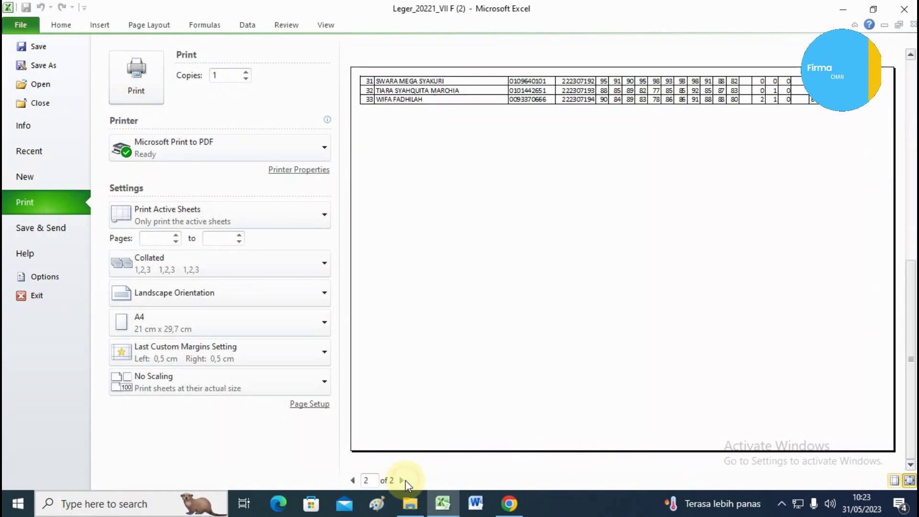
{"action": "left_click", "coordinate": [355, 480]}
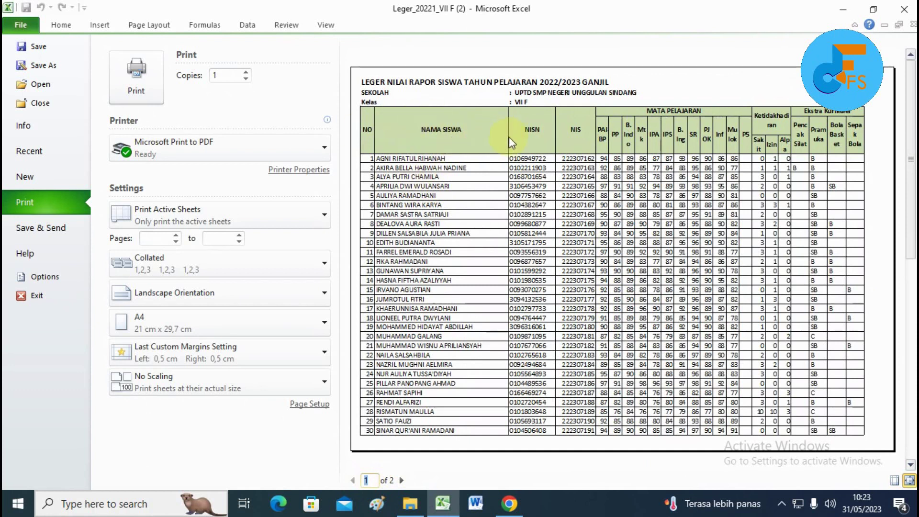
{"action": "left_click", "coordinate": [401, 481]}
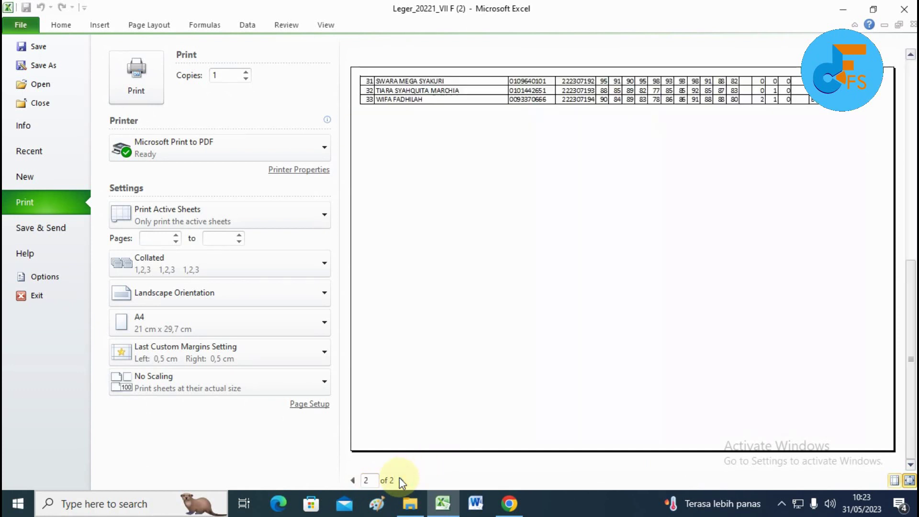
{"action": "left_click", "coordinate": [355, 480]}
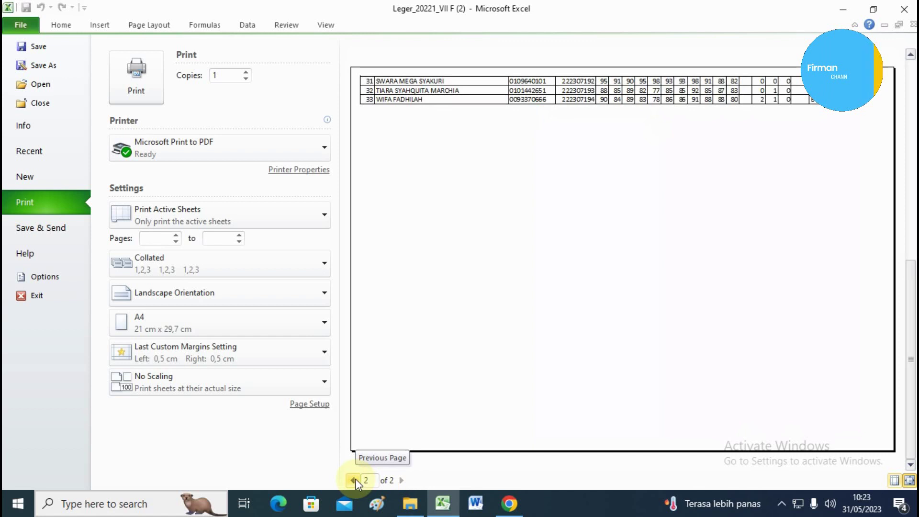
{"action": "left_click", "coordinate": [66, 30]}
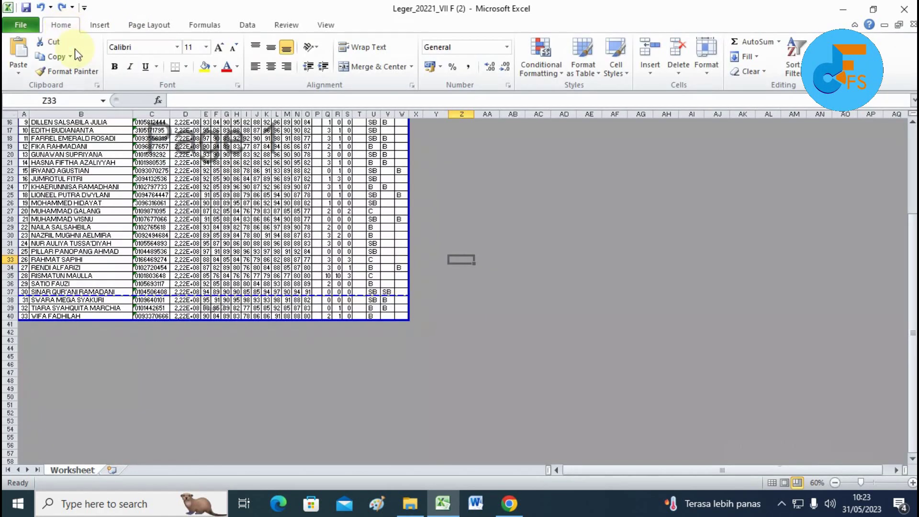
{"action": "left_click", "coordinate": [772, 483]}
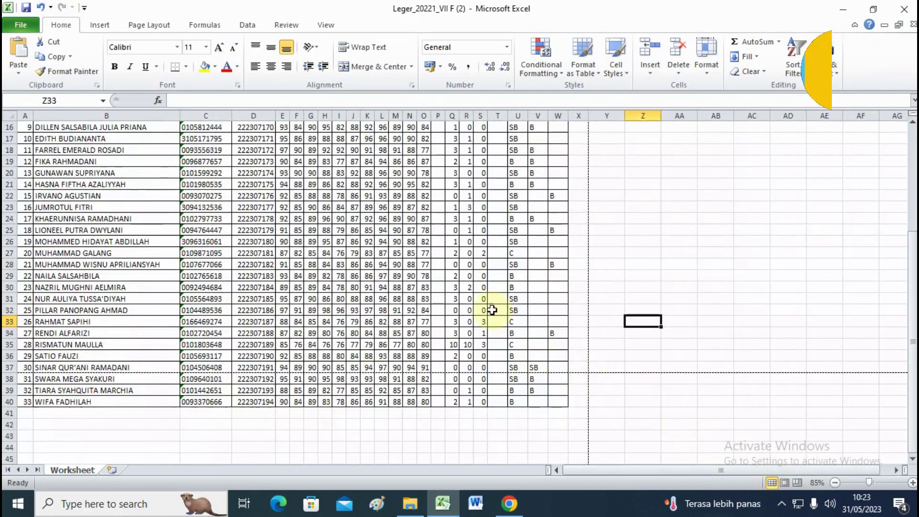
- Set the table header rows $4:$7 as the rows to repeat at the top of every printed page
{"action": "scroll", "coordinate": [493, 308], "scroll_direction": "up", "scroll_amount": 5}
{"action": "left_click", "coordinate": [158, 27]}
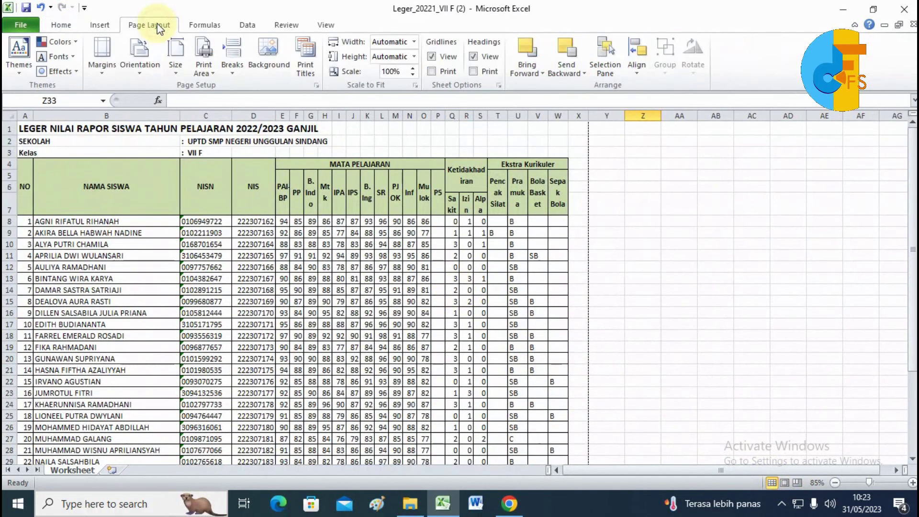
{"action": "left_click", "coordinate": [317, 87]}
{"action": "left_click", "coordinate": [283, 108]}
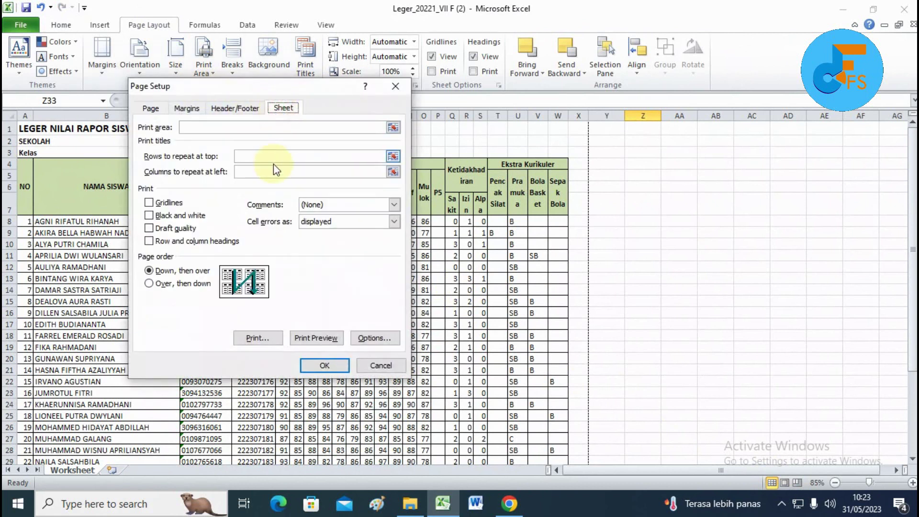
{"action": "left_click_drag", "start_coordinate": [289, 87], "coordinate": [444, 93]}
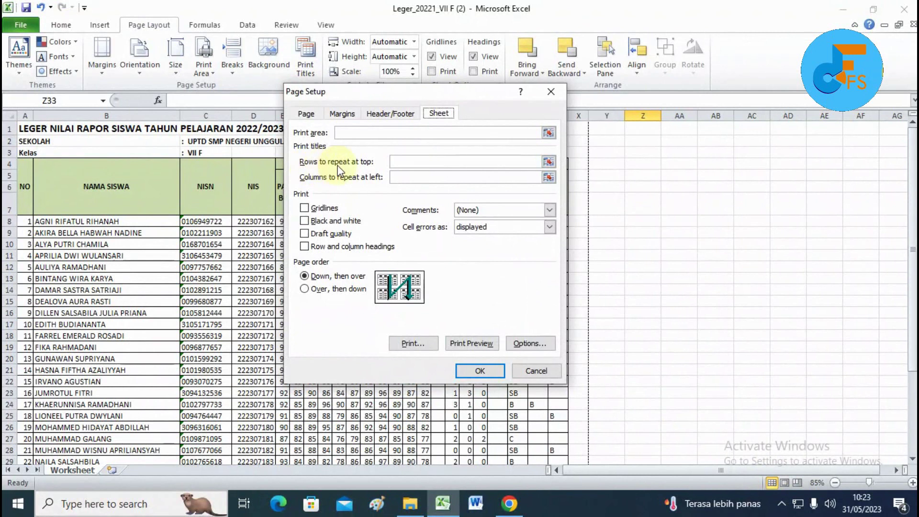
{"action": "left_click", "coordinate": [404, 162]}
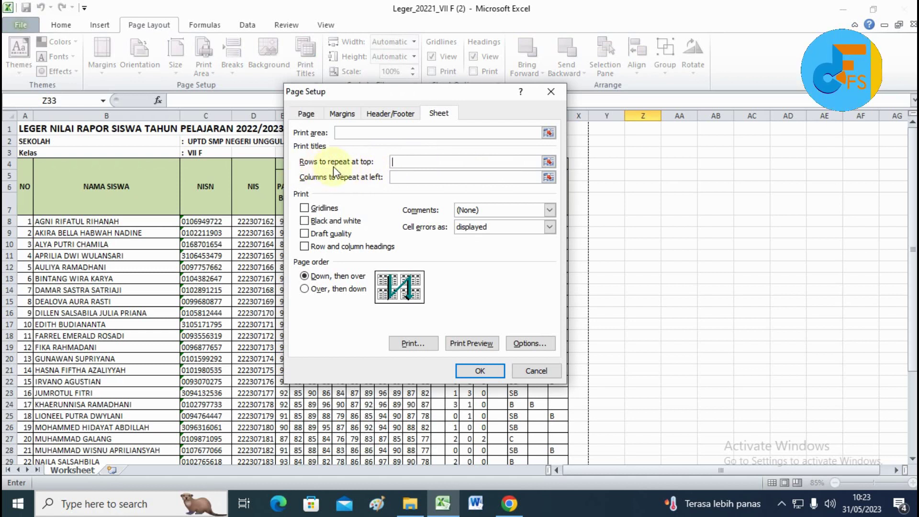
{"action": "left_click", "coordinate": [549, 162]}
{"action": "left_click_drag", "start_coordinate": [18, 170], "coordinate": [19, 210]}
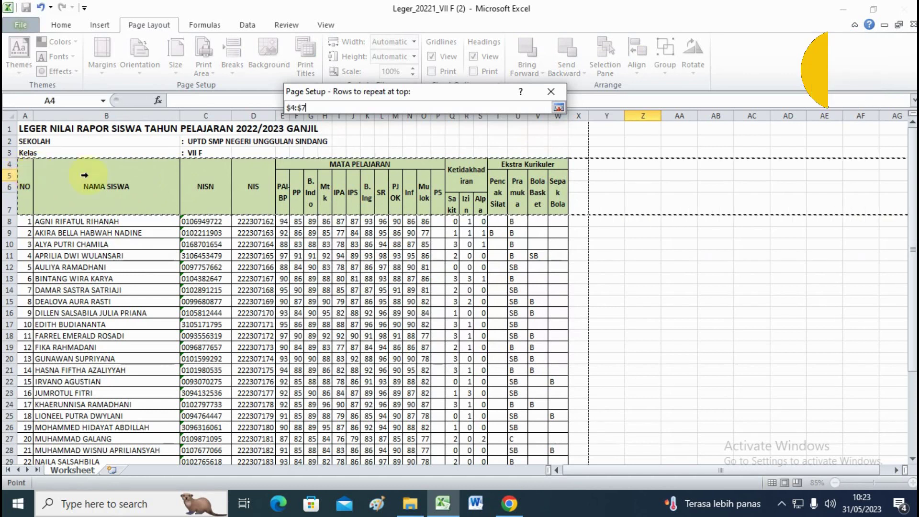
{"action": "left_click", "coordinate": [559, 108]}
{"action": "left_click", "coordinate": [480, 372]}
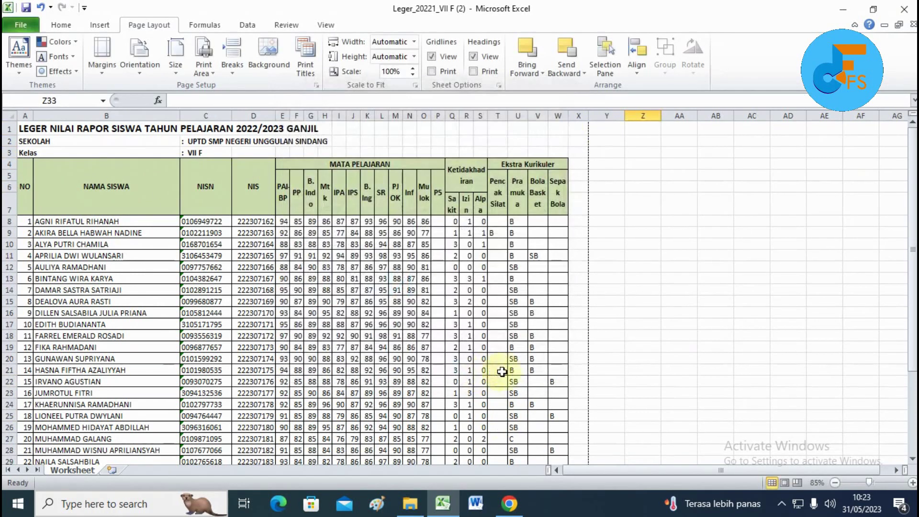
- Check the table header on both pages of the ledger's print preview
{"action": "left_click", "coordinate": [24, 20]}
{"action": "left_click", "coordinate": [44, 203]}
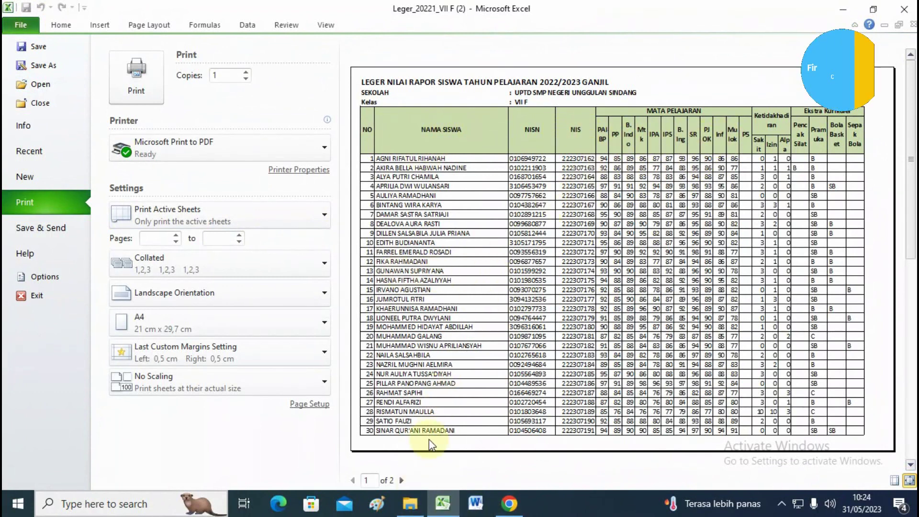
{"action": "left_click", "coordinate": [404, 481]}
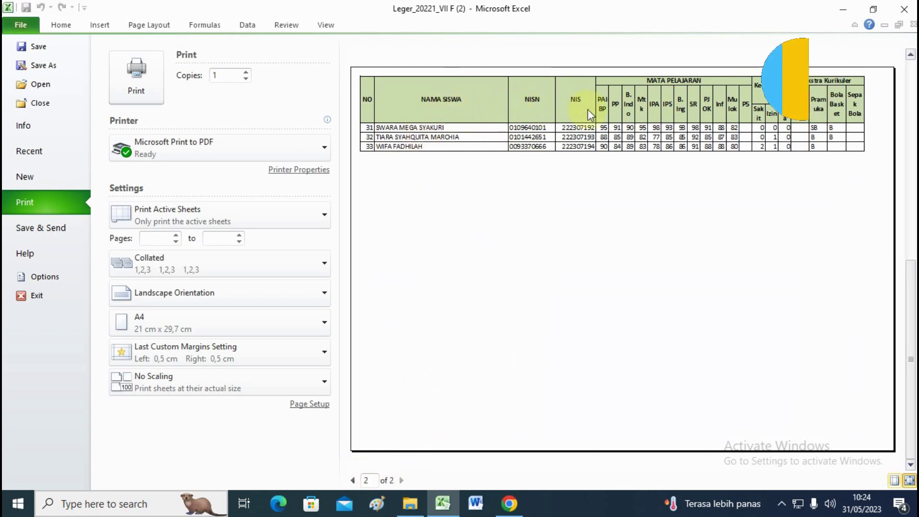
{"action": "left_click", "coordinate": [357, 481]}
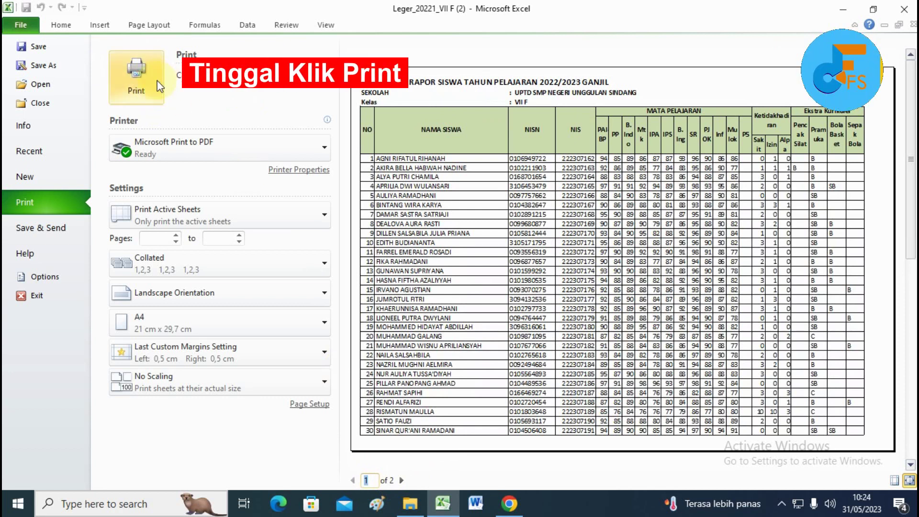
- View the available printers, keep Microsoft Print to PDF selected, and return to the worksheet
{"action": "left_click", "coordinate": [240, 155]}
{"action": "left_click", "coordinate": [240, 155]}
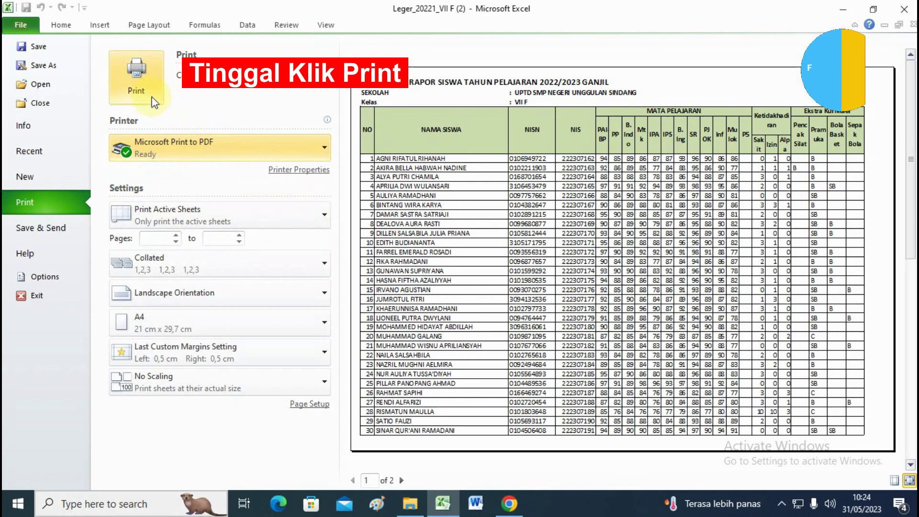
{"action": "left_click", "coordinate": [306, 149]}
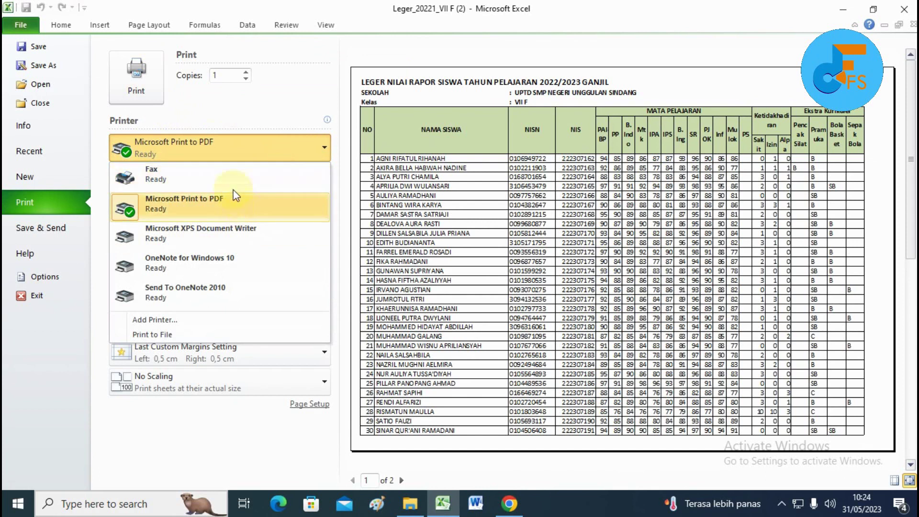
{"action": "left_click", "coordinate": [196, 104]}
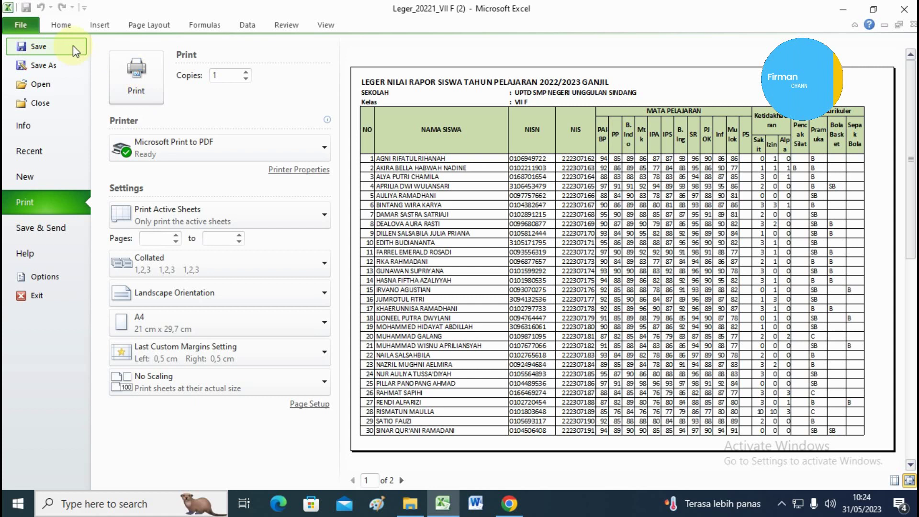
{"action": "left_click", "coordinate": [64, 28]}
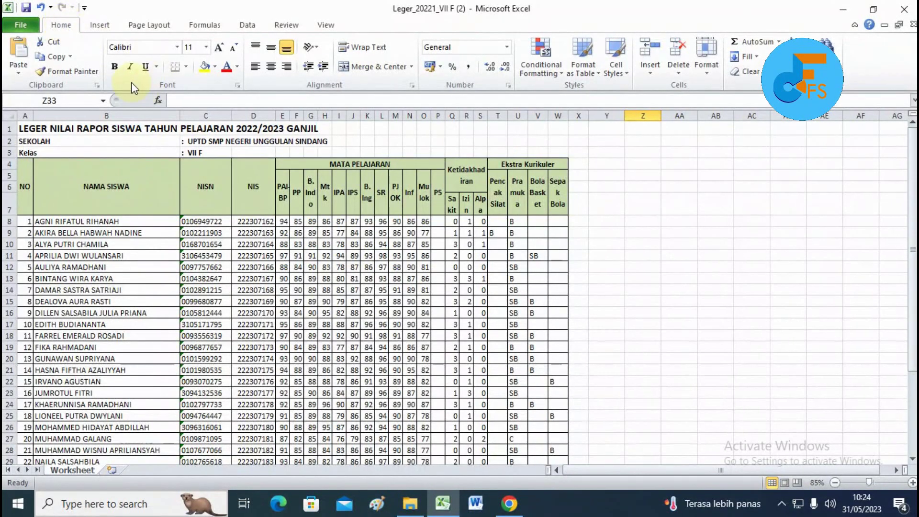
- Preview the ledger's second printed page once more
{"action": "key", "text": "ctrl+p"}
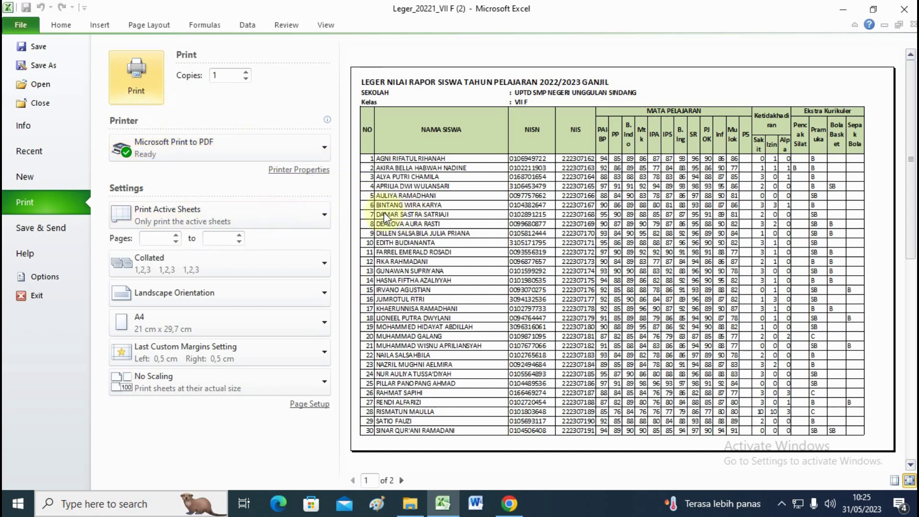
{"action": "left_click", "coordinate": [401, 480]}
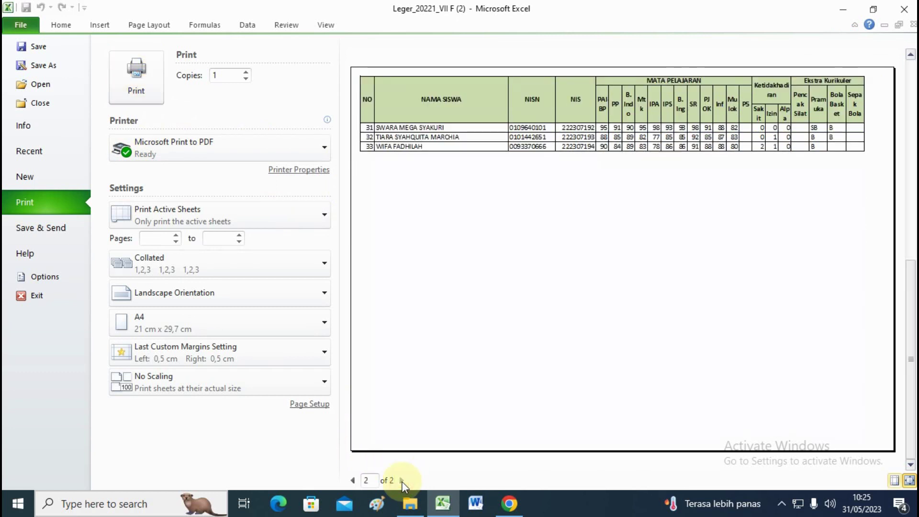